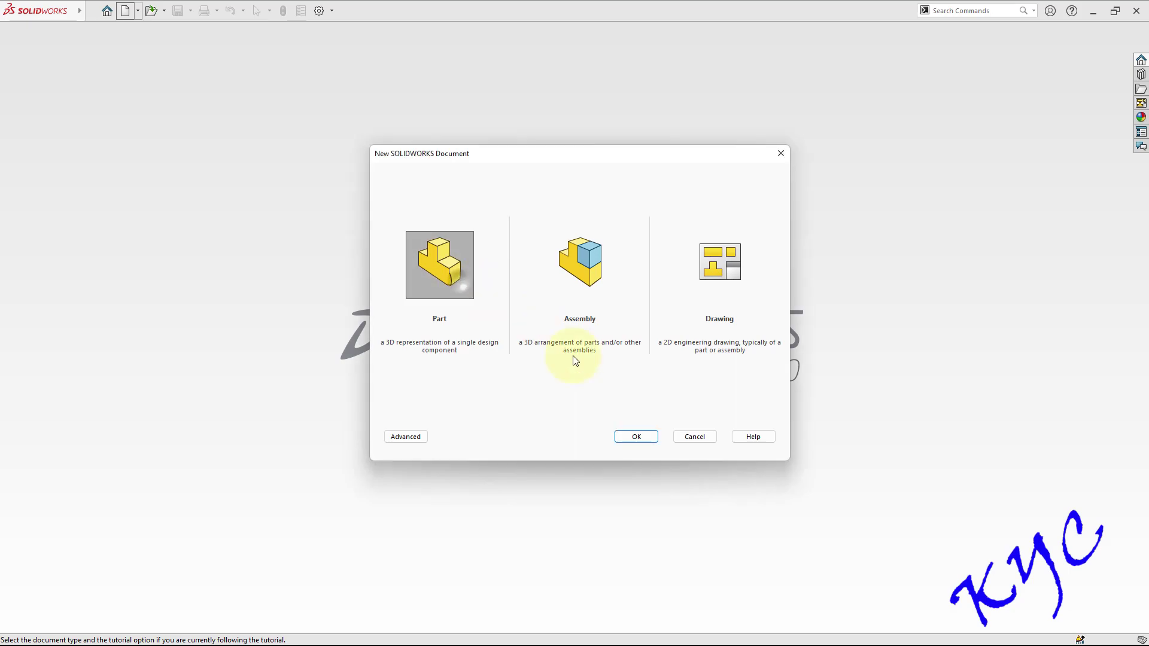
Create a new part and start a sketch on the Front Plane
click(636, 436)
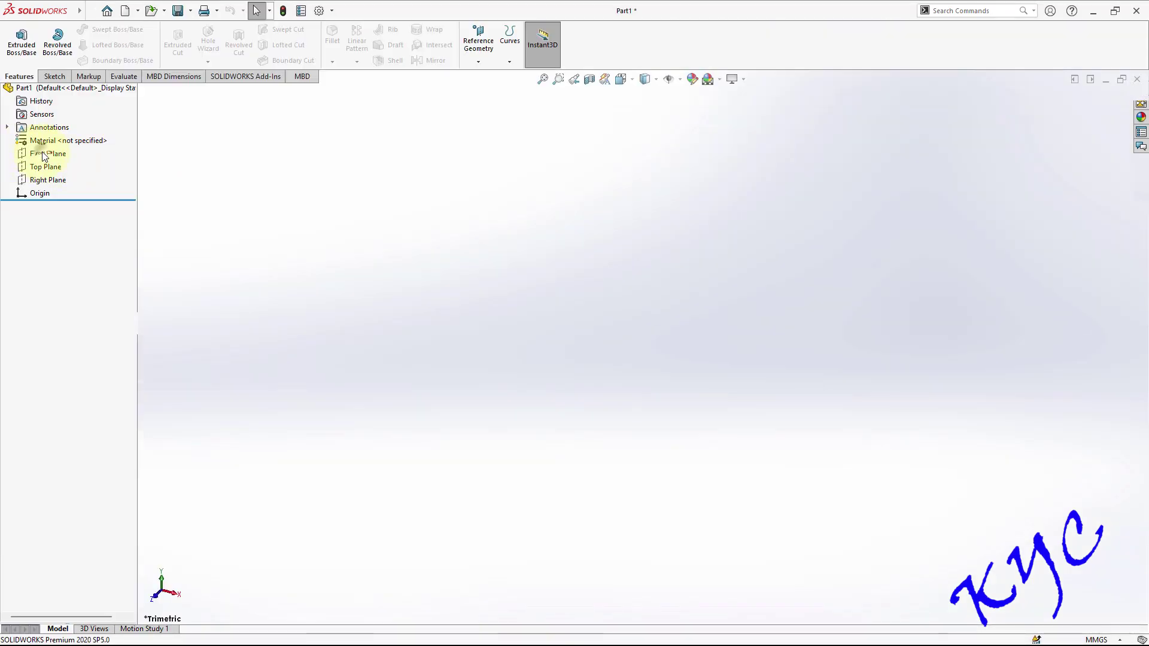
click(43, 201)
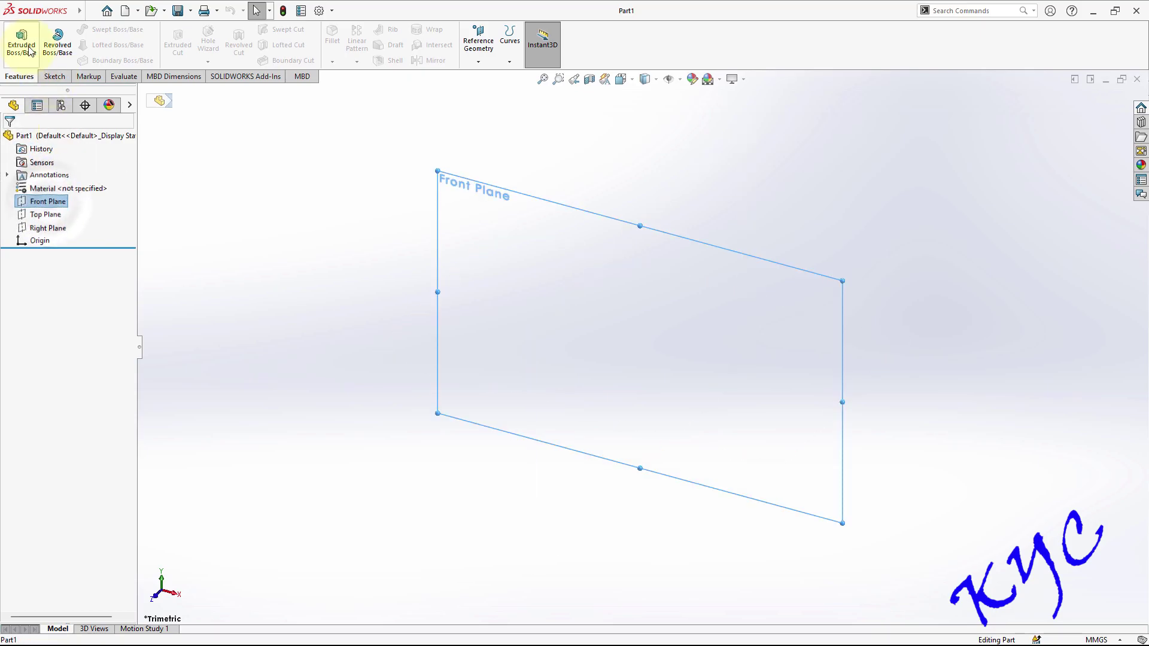
click(53, 76)
click(18, 40)
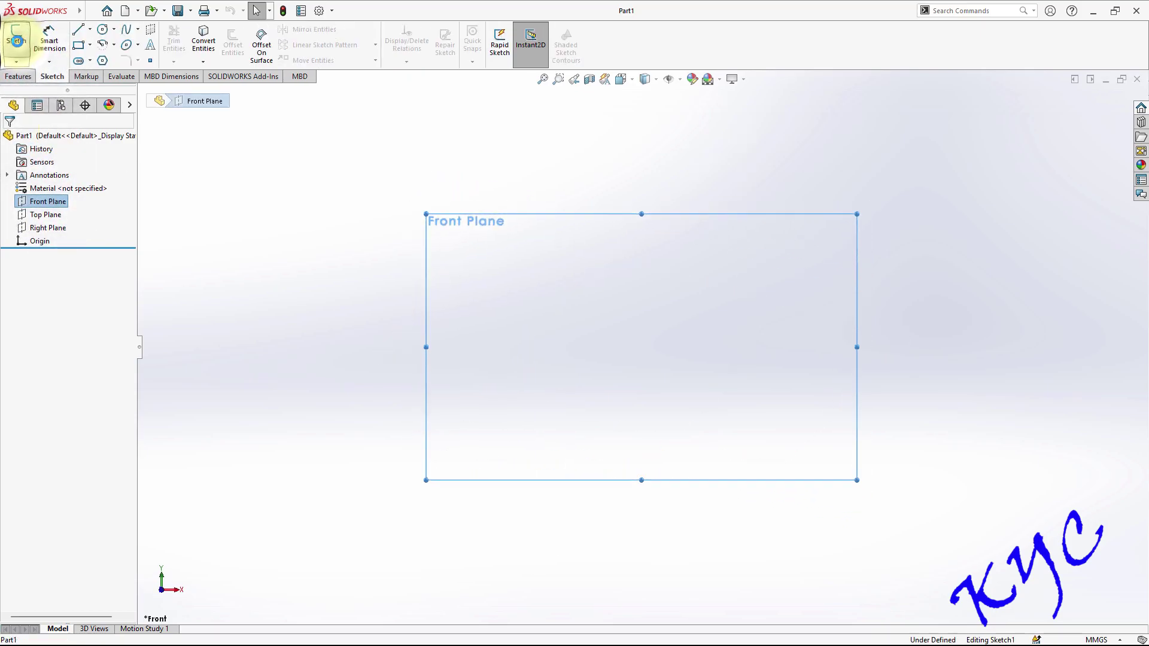
Draw three corner rectangles: a long bottom one from the origin, a small step, and a large top one
click(78, 45)
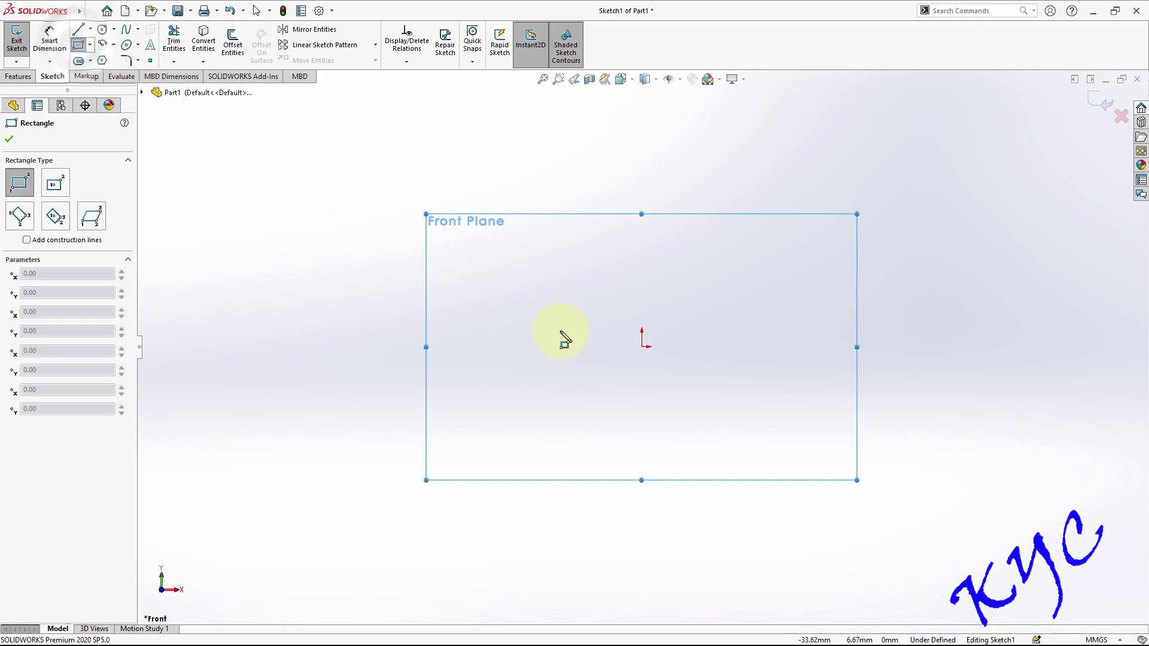
click(642, 347)
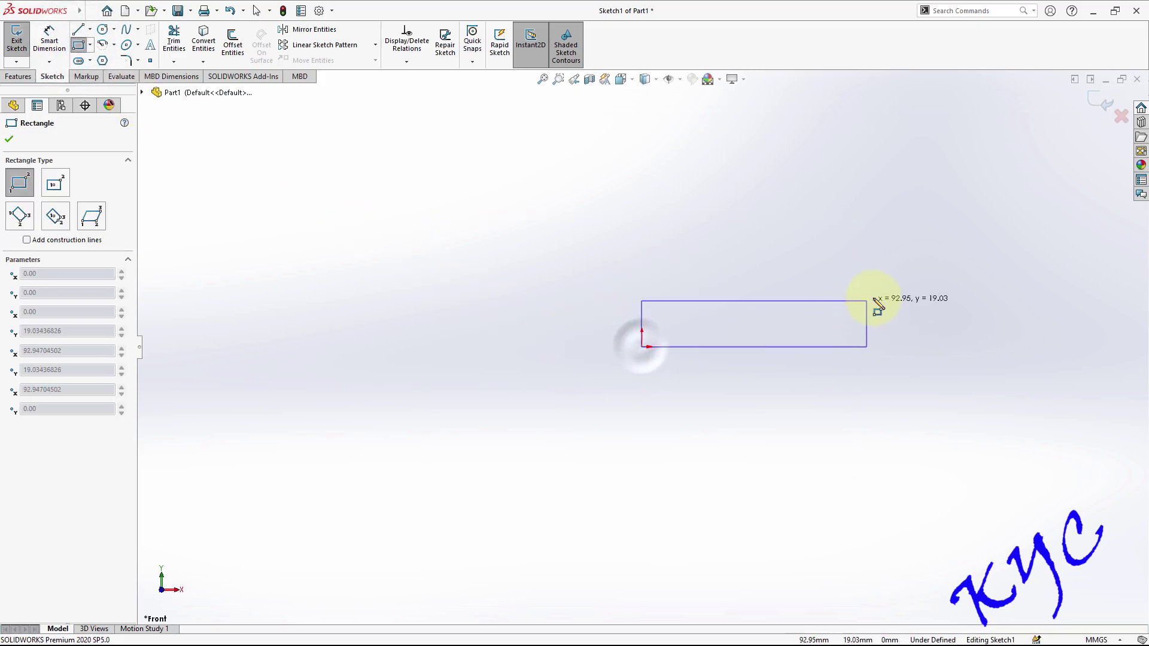
click(876, 294)
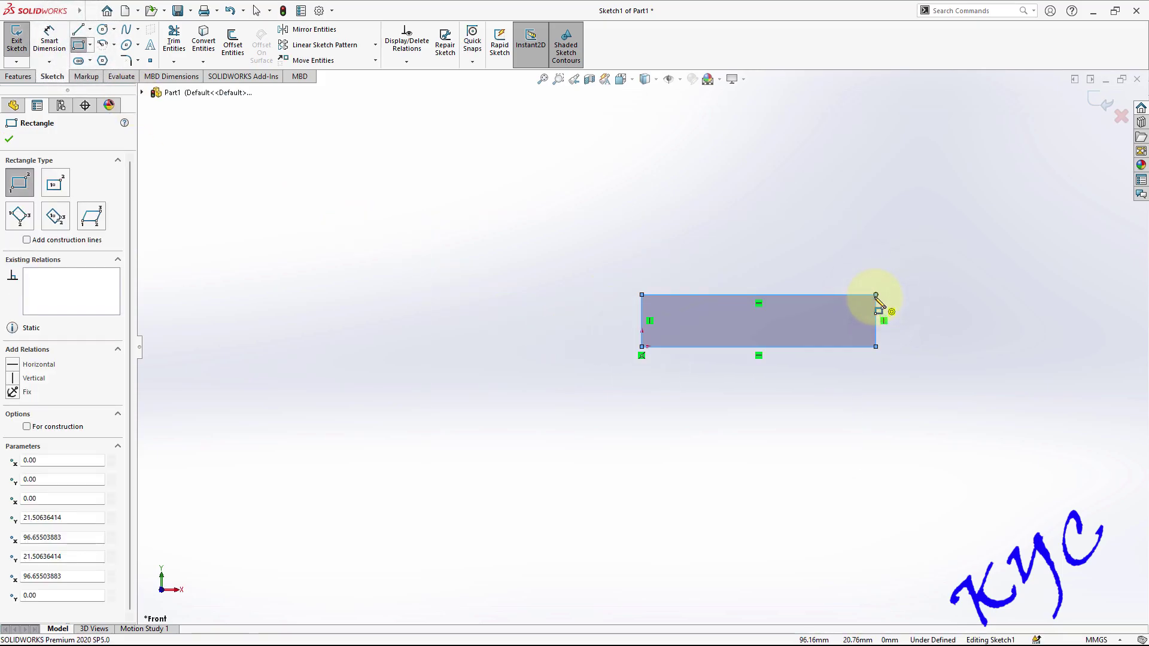
click(876, 294)
click(798, 252)
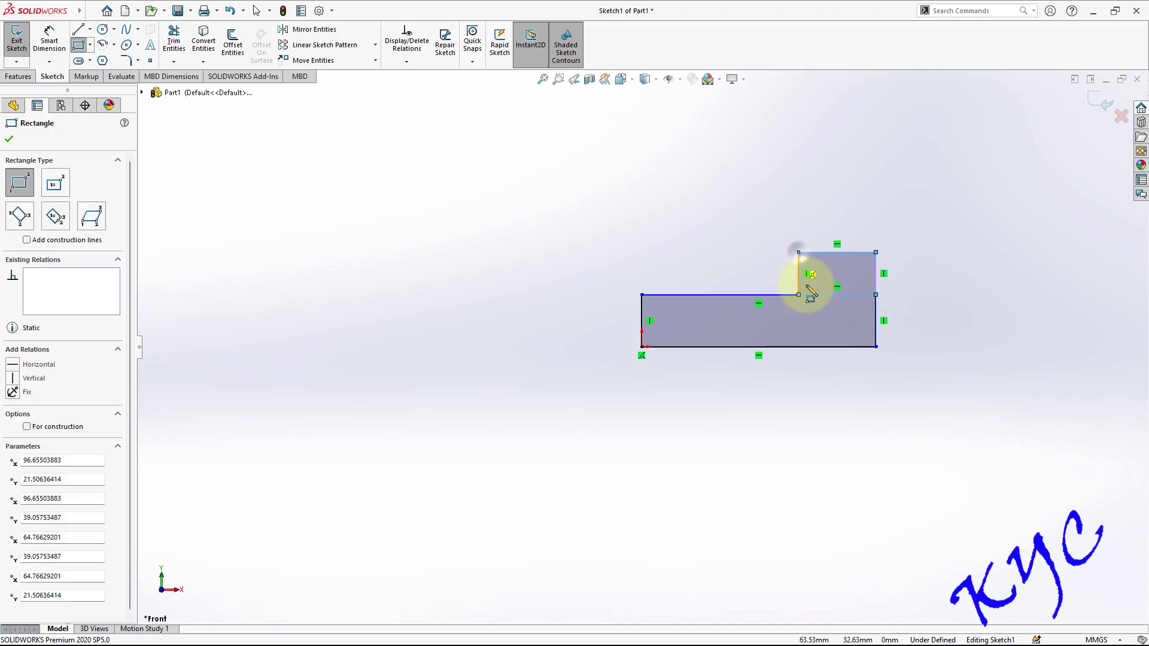
scroll(832, 300, up, 2)
scroll(770, 252, down, 3)
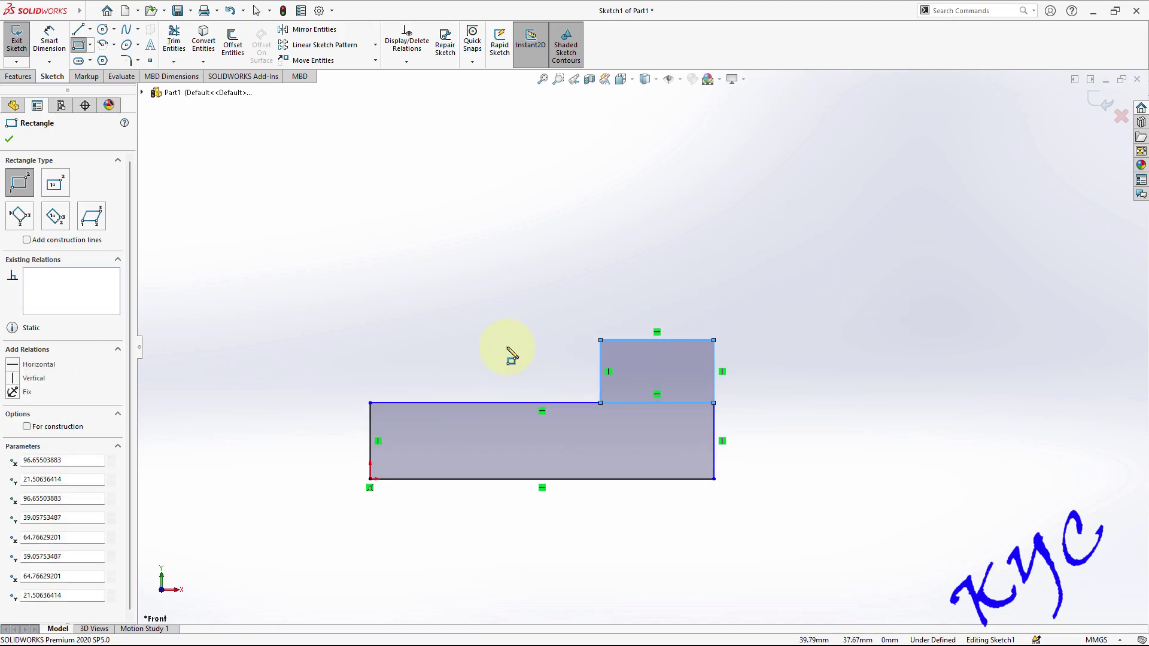
click(371, 403)
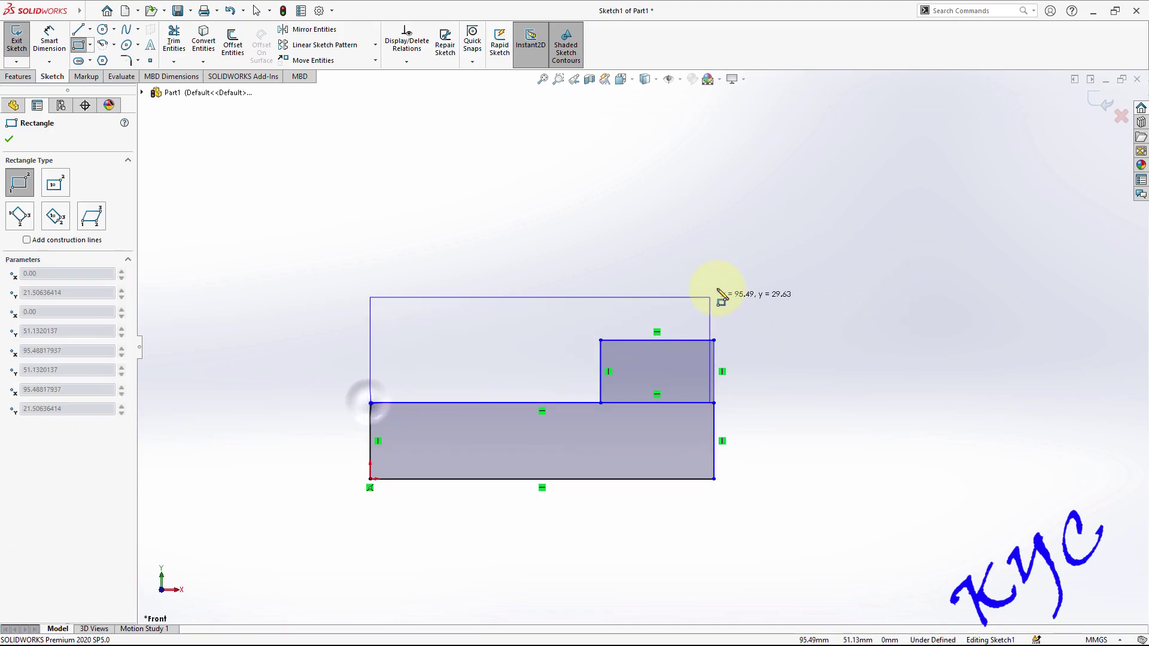
click(714, 234)
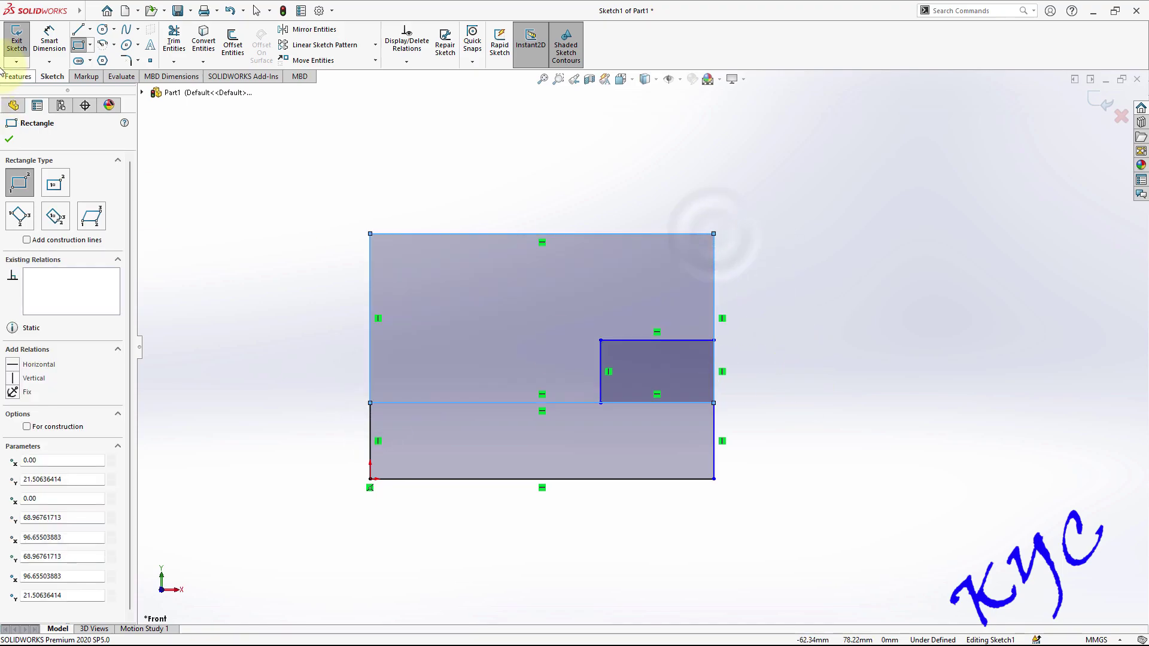
Dimension the bottom edge to a 40 mm width and the bottom block to a 10 mm height
click(49, 40)
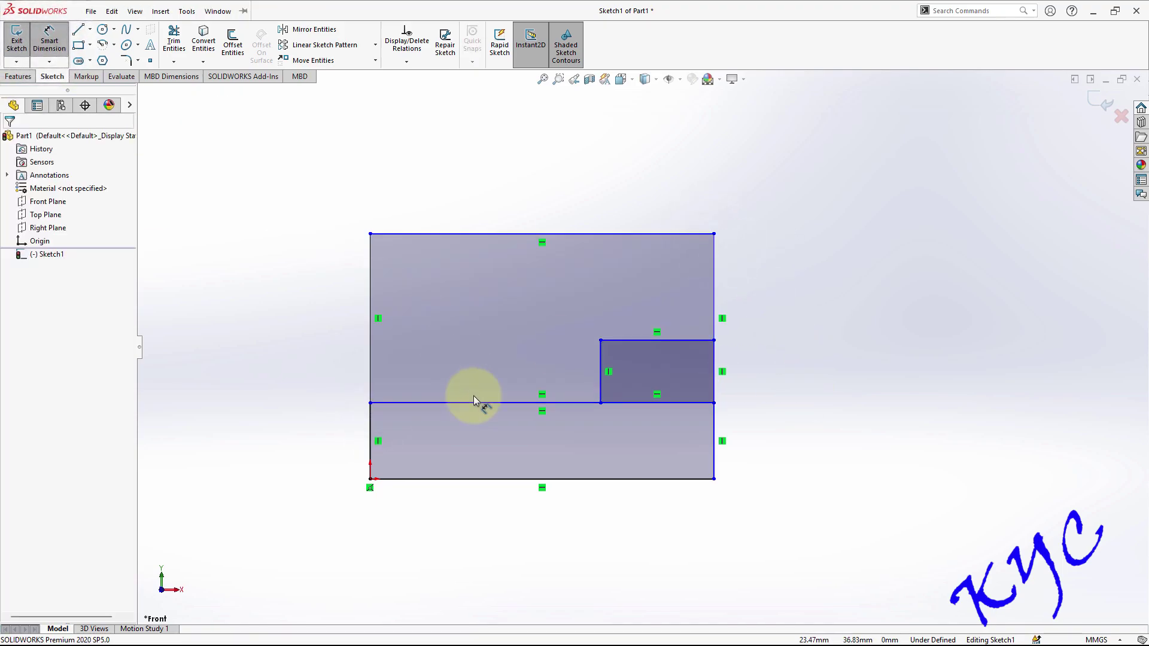
click(515, 479)
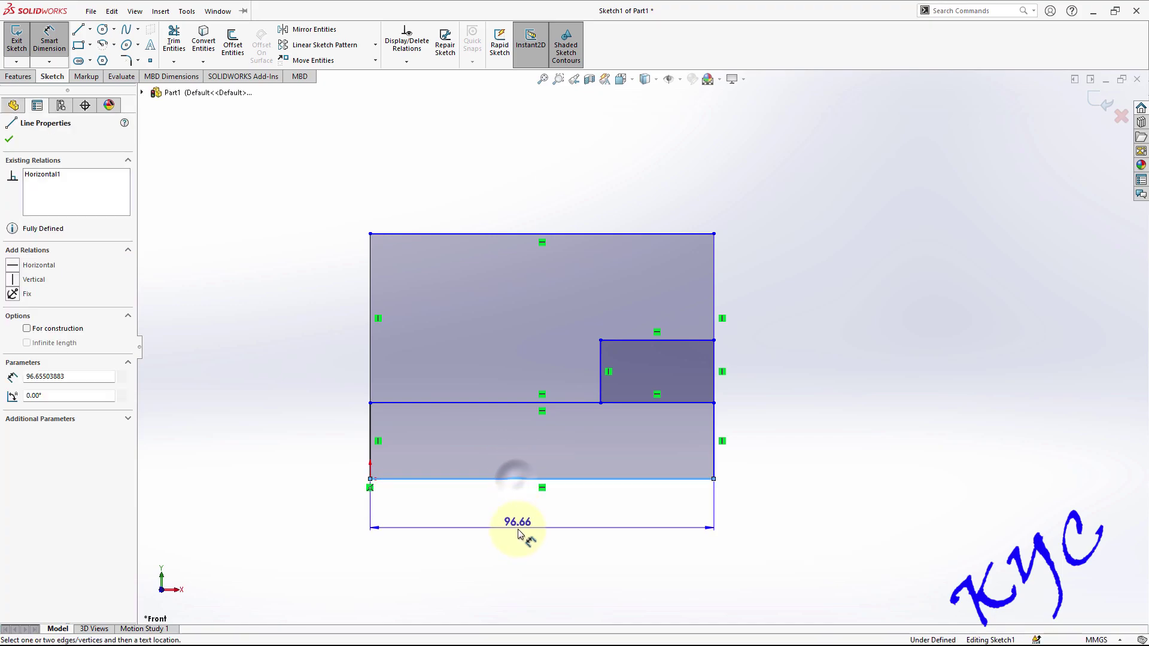
click(519, 534)
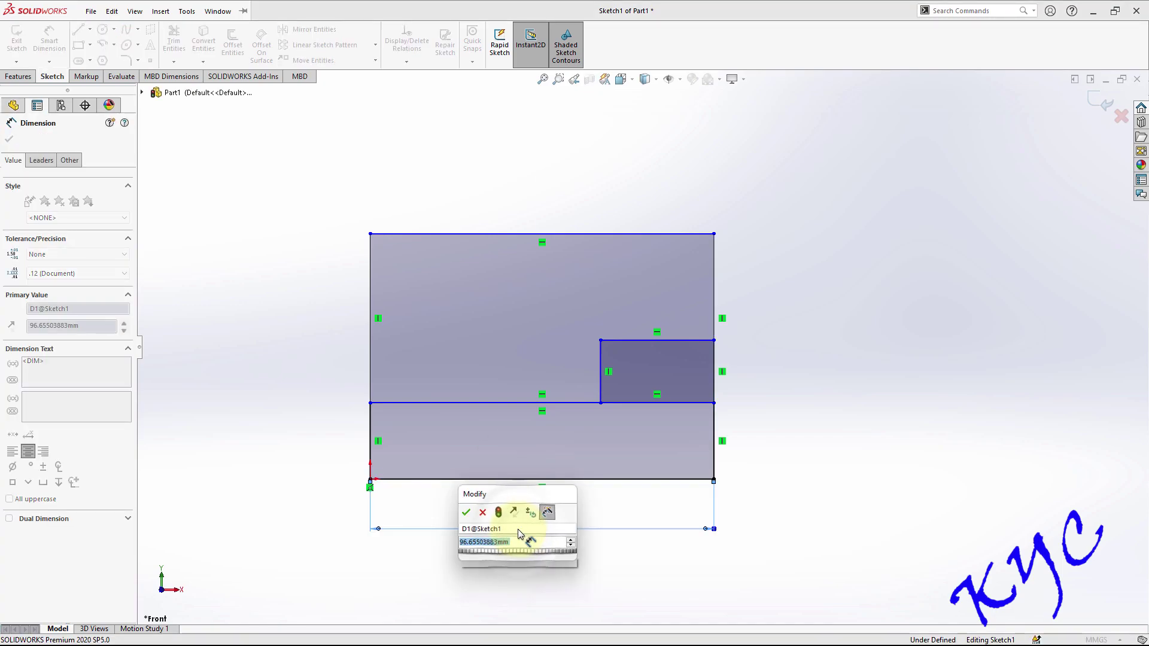
text(40)
key(Return)
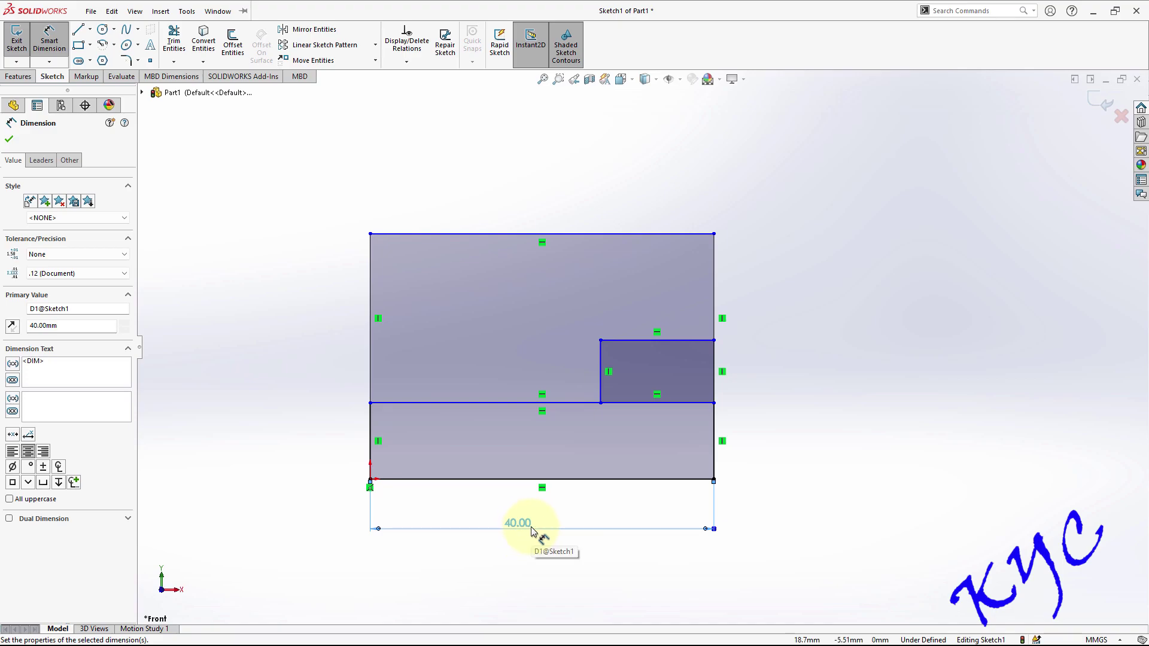
click(716, 446)
click(786, 445)
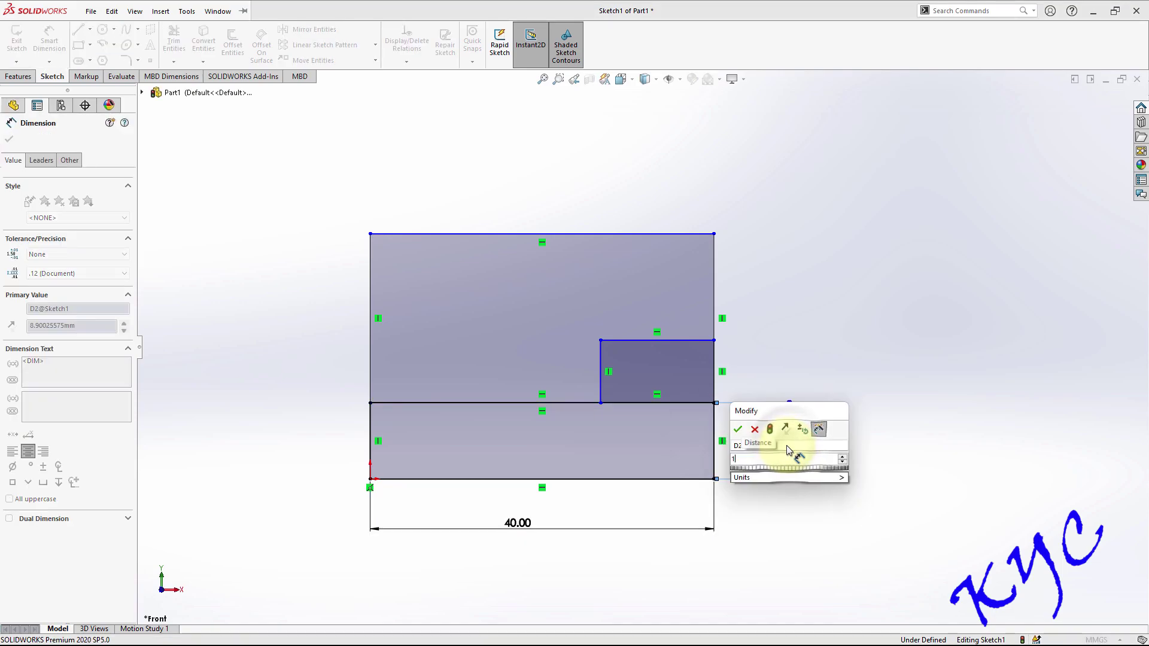
text(10)
key(Return)
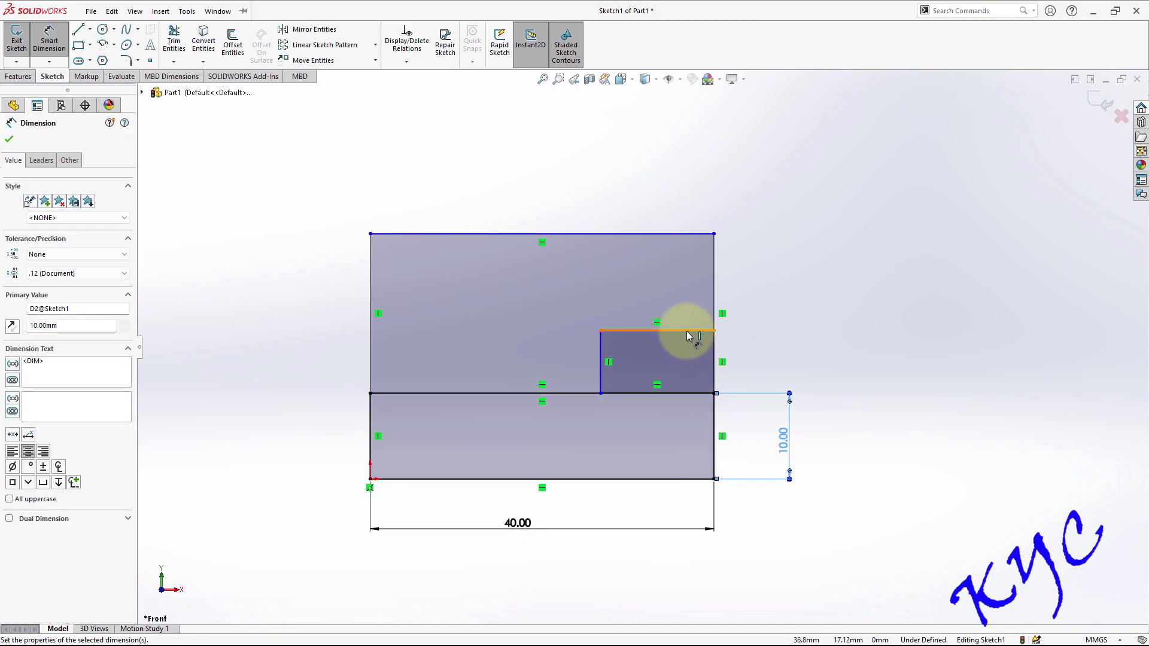
Set the step height and the top gap to 10 mm each
click(687, 333)
click(680, 392)
click(761, 359)
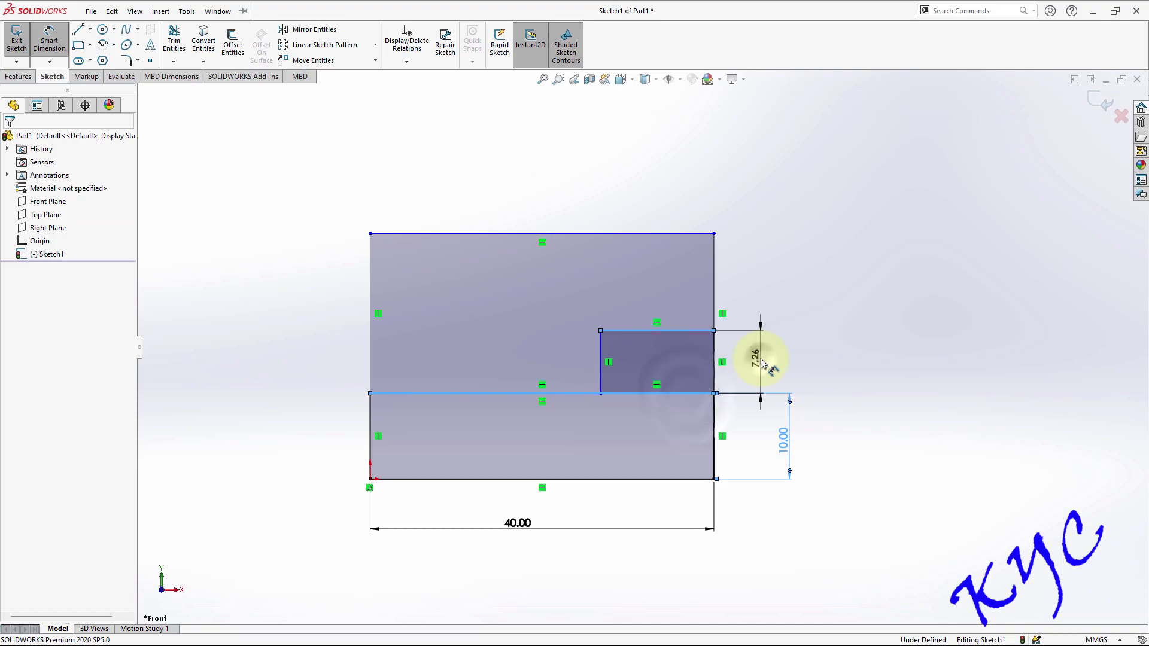
text(10)
key(Return)
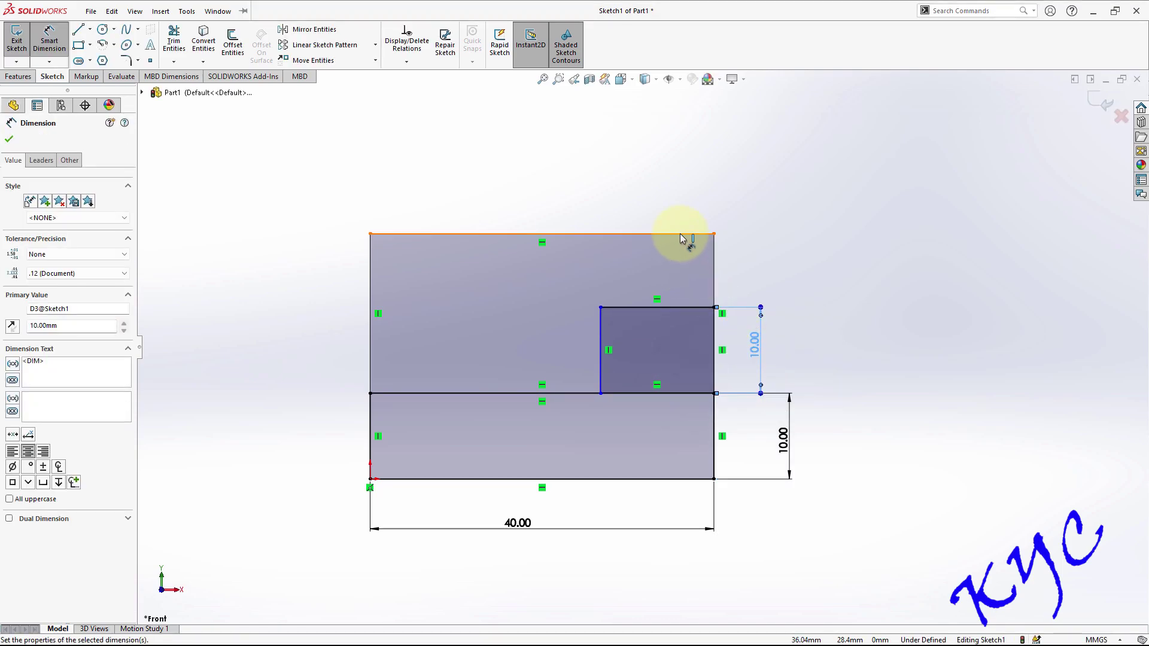
click(681, 234)
click(682, 308)
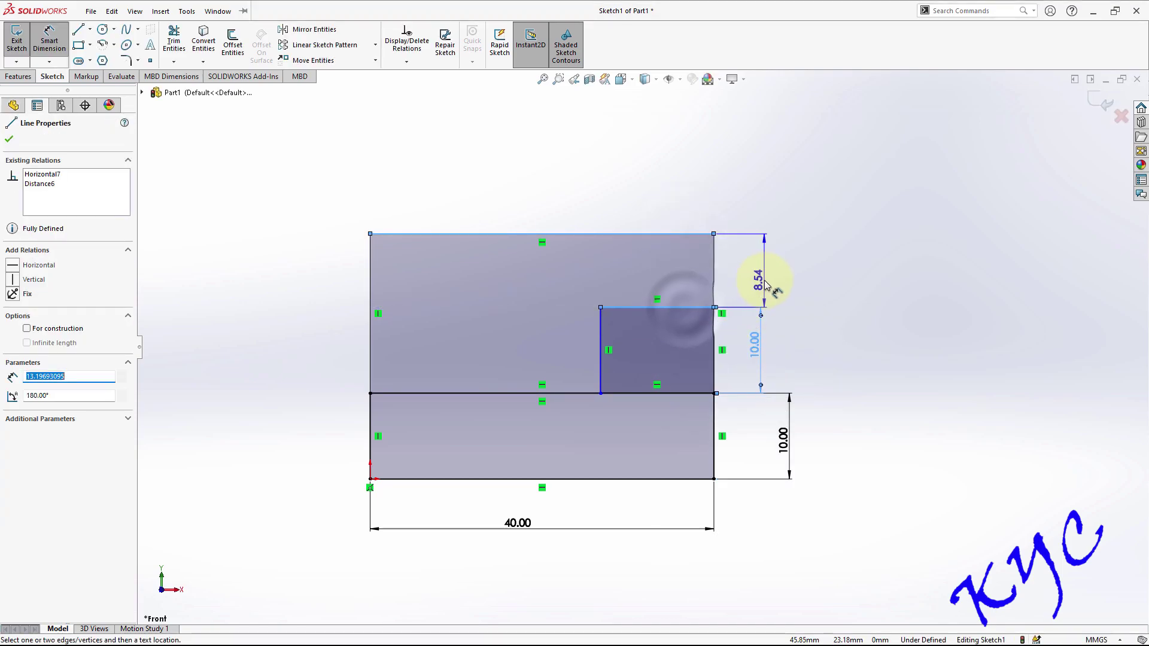
click(767, 286)
text(10)
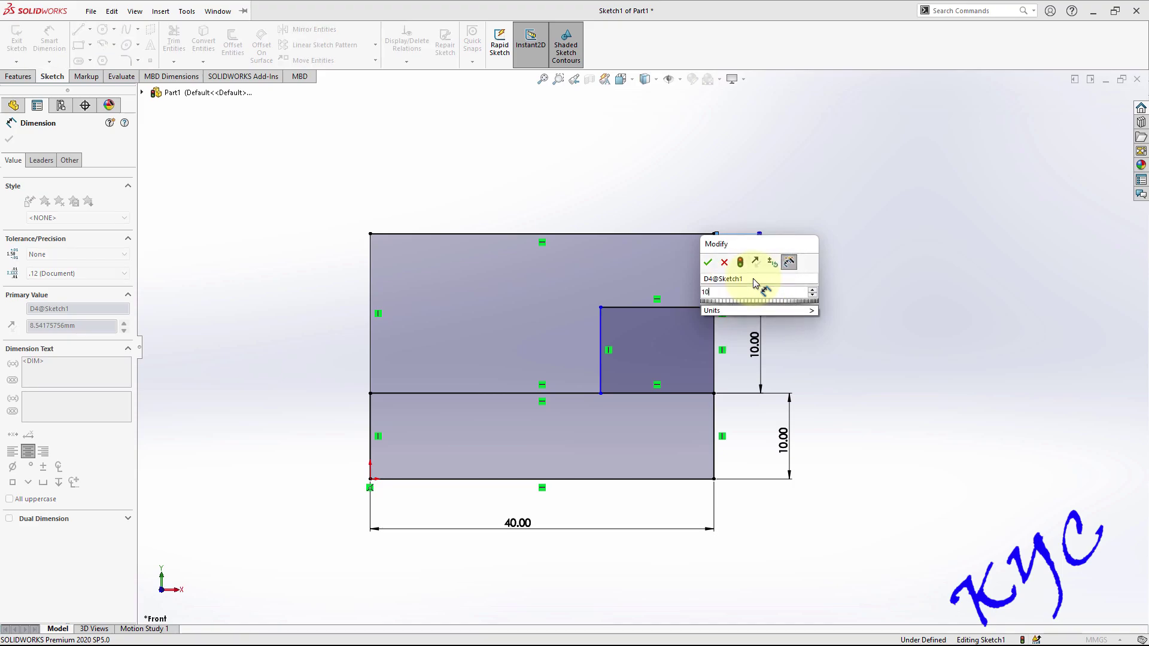
key(Return)
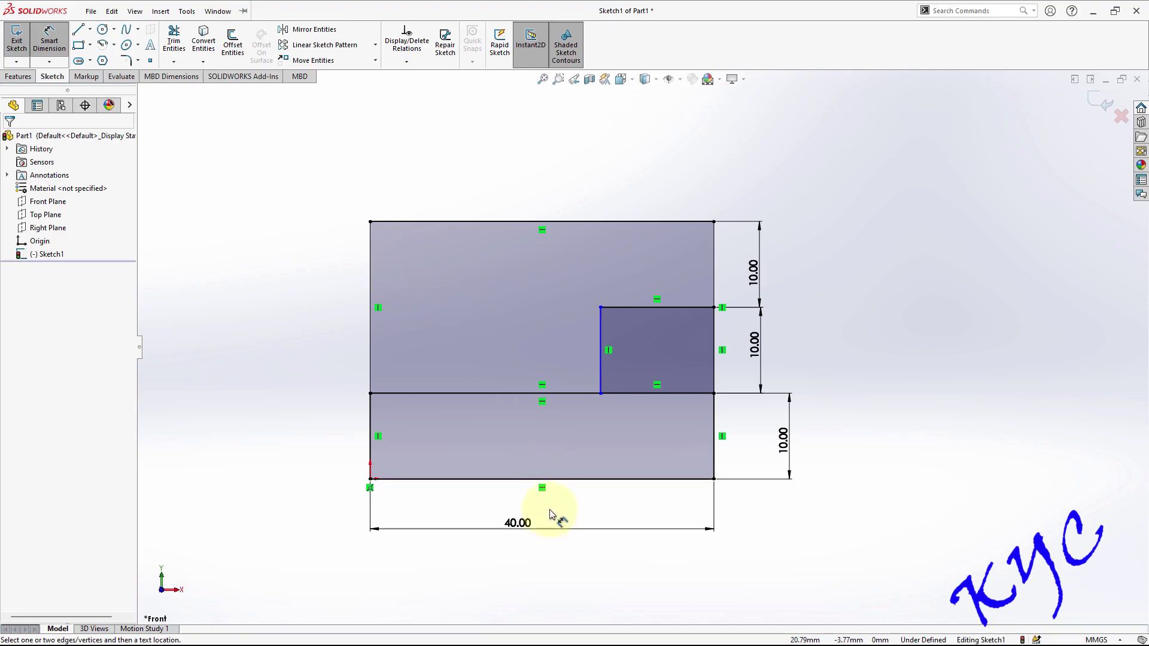
Dimension the small step's width to 15 mm, leaving Sketch1 fully defined
click(603, 363)
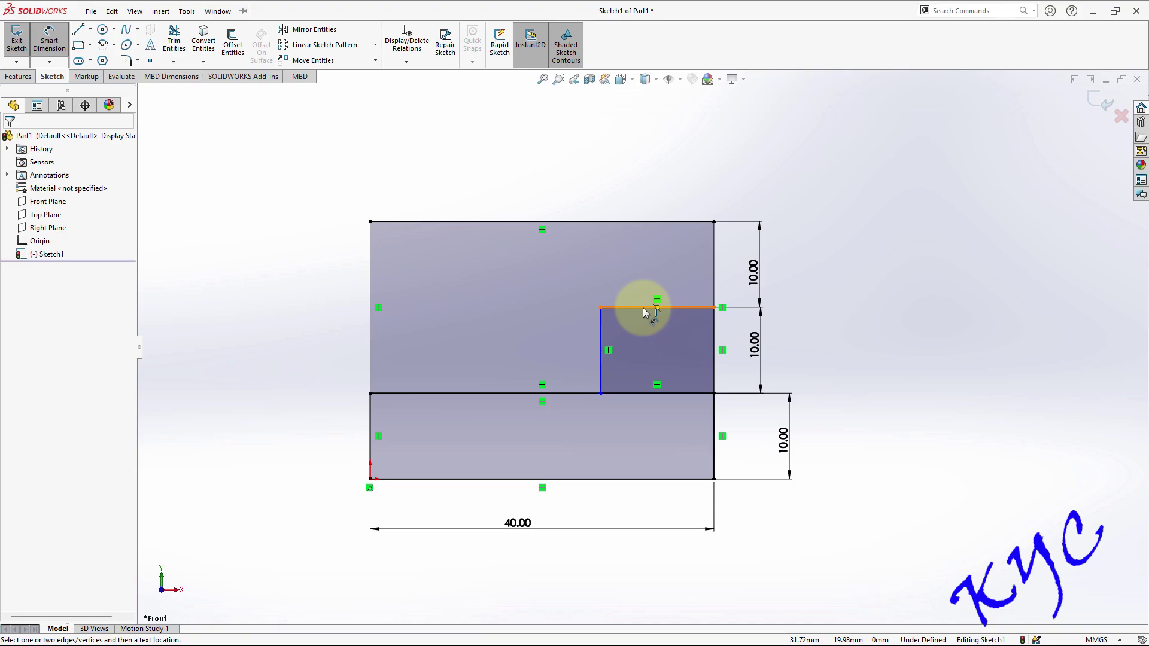
click(644, 309)
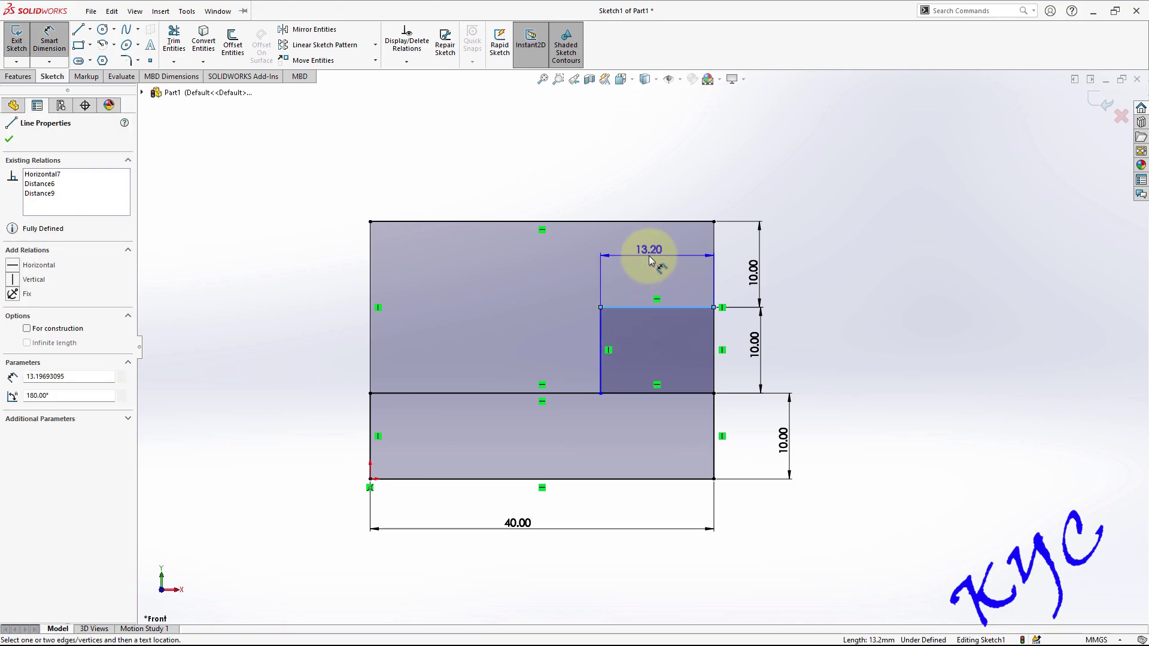
click(649, 256)
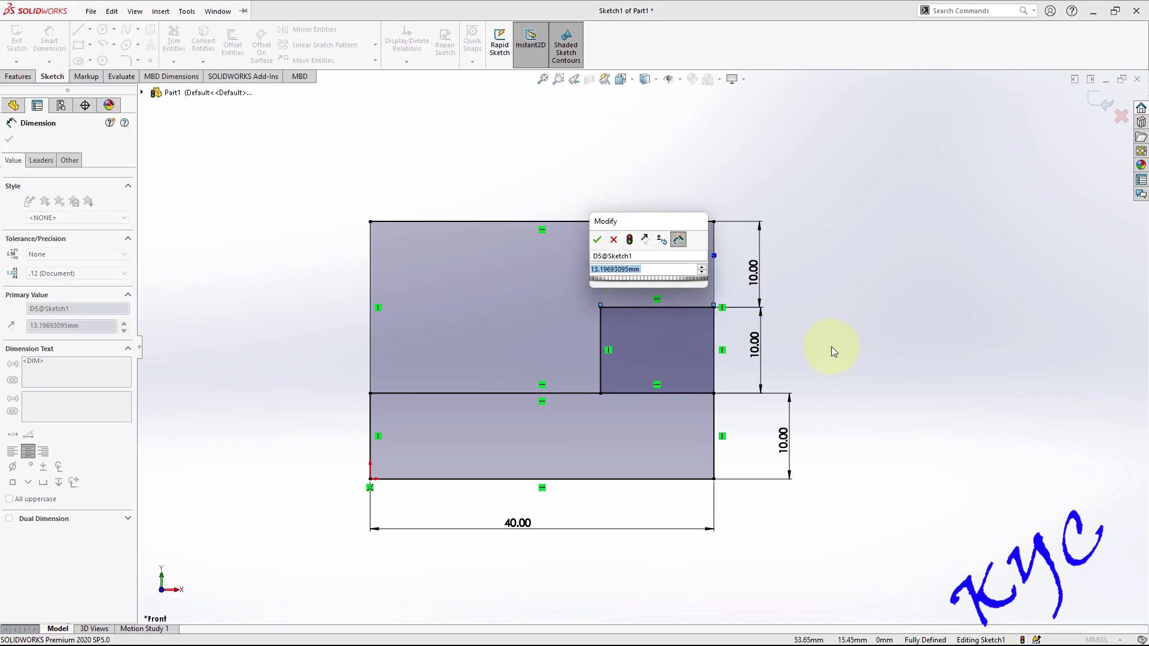
text(15)
key(Return)
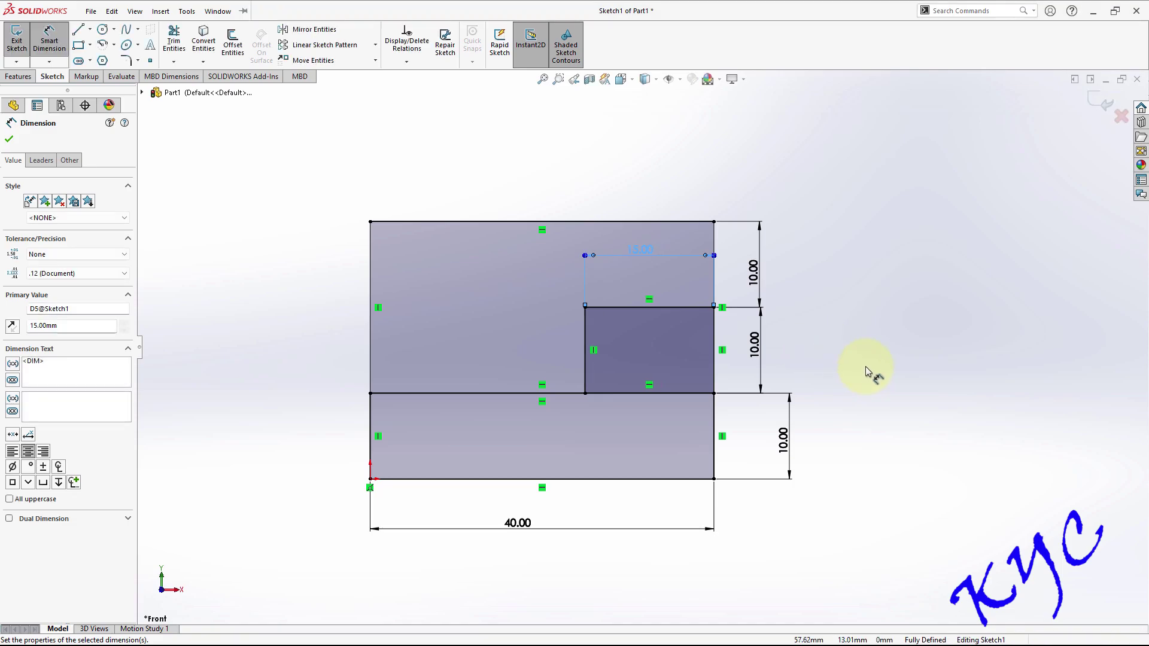
click(890, 319)
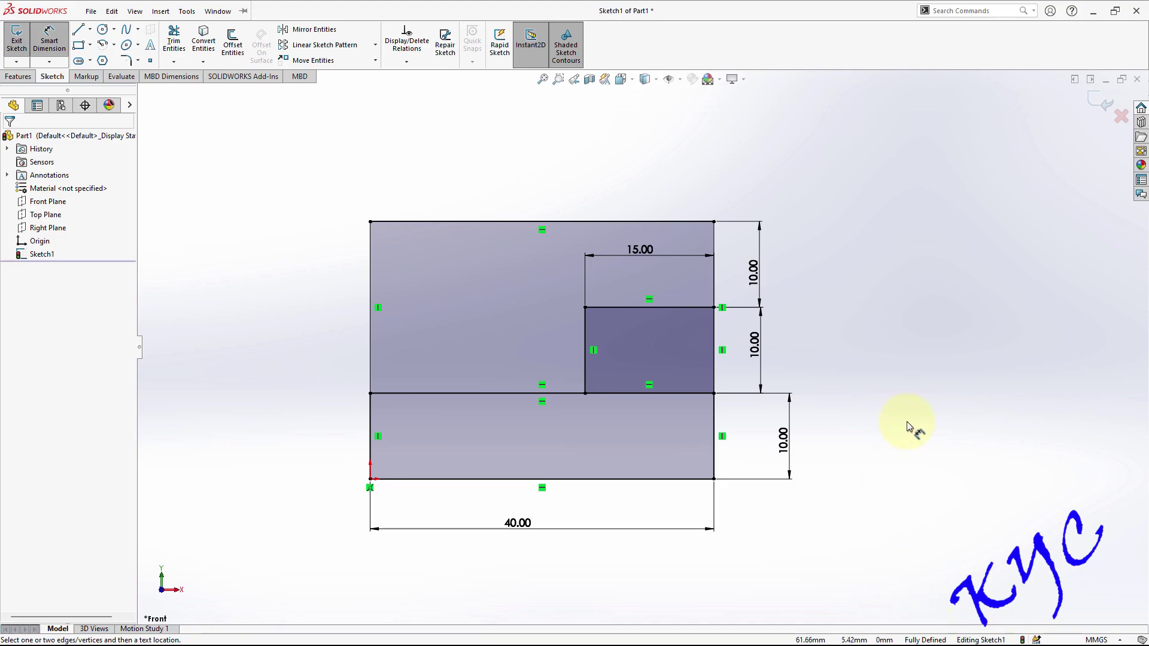
Exit the sketch and extrude its bottom 40 × 10 strip 35 mm deep as Boss-Extrude1
click(1100, 104)
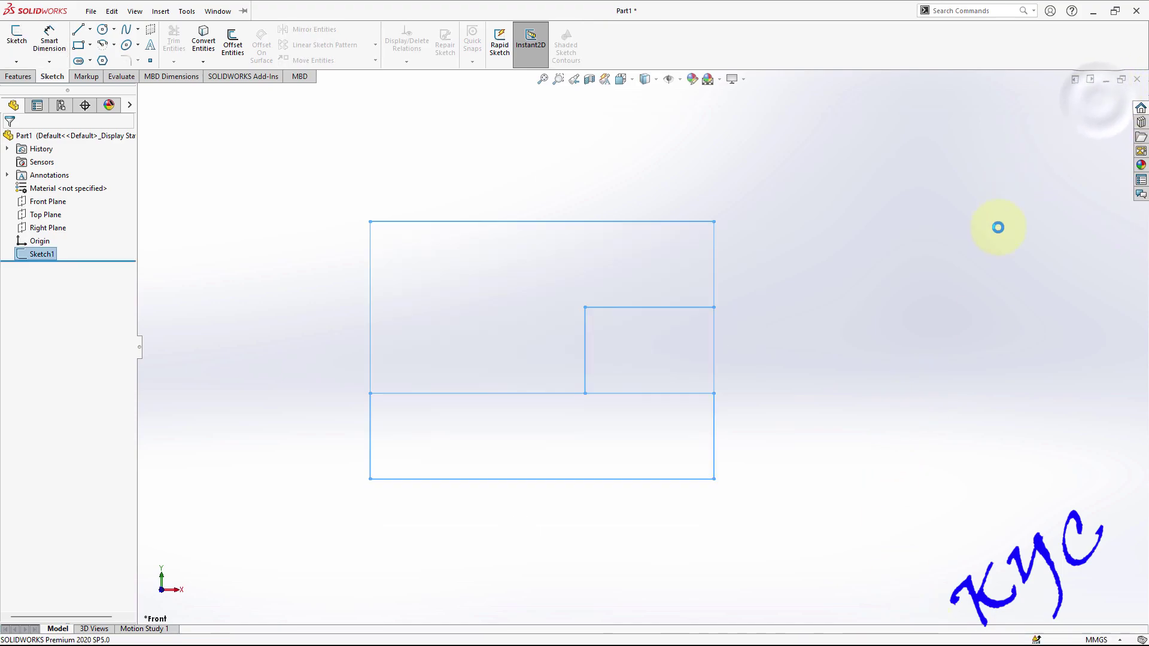
click(42, 254)
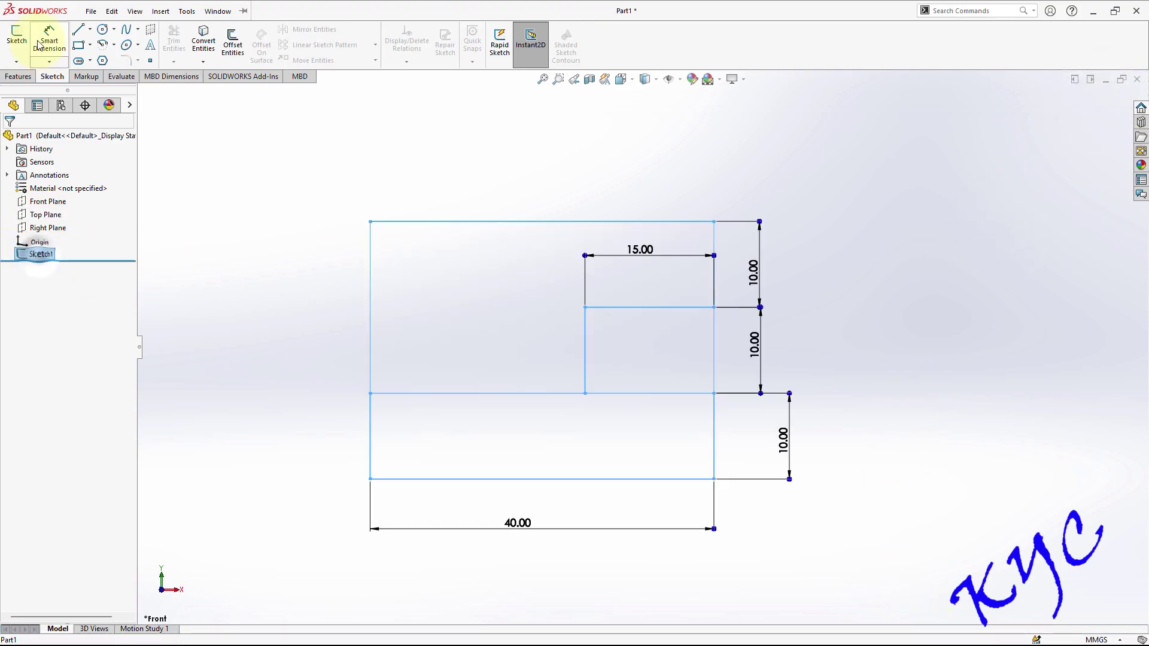
click(18, 76)
click(24, 48)
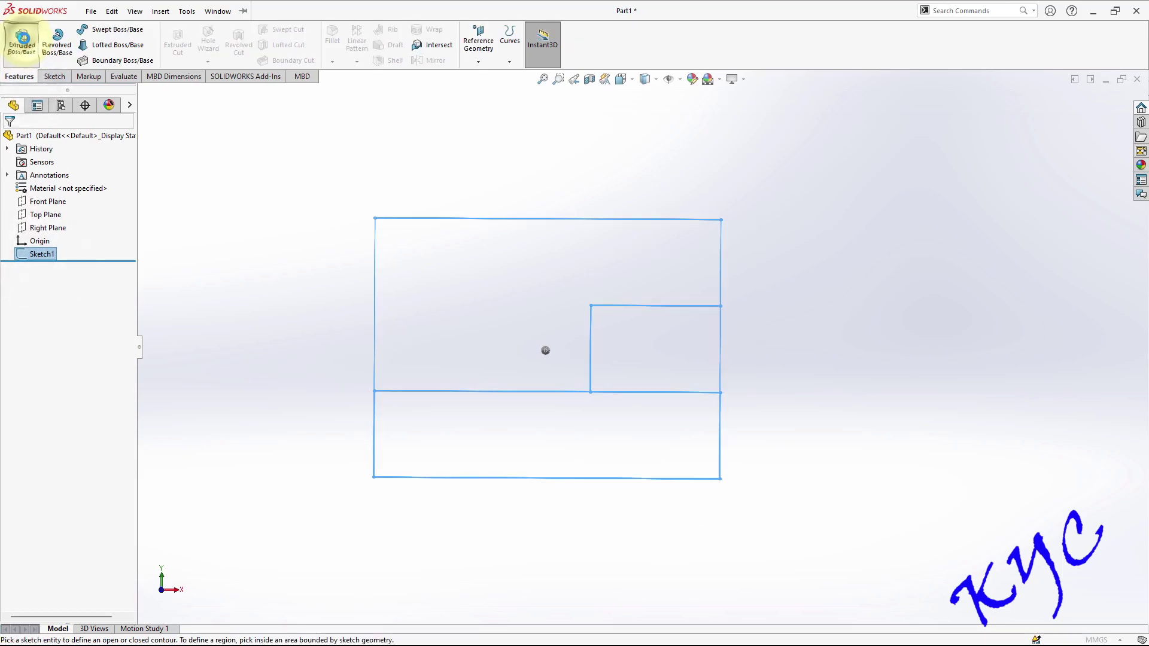
click(619, 432)
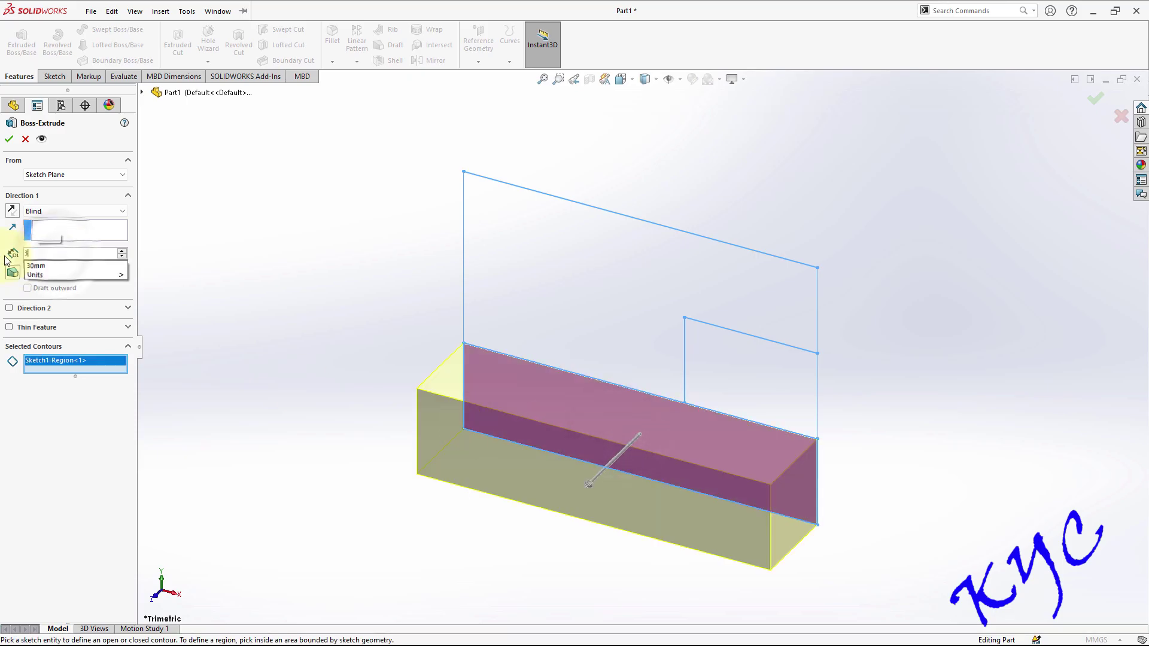
text(35)
key(Return)
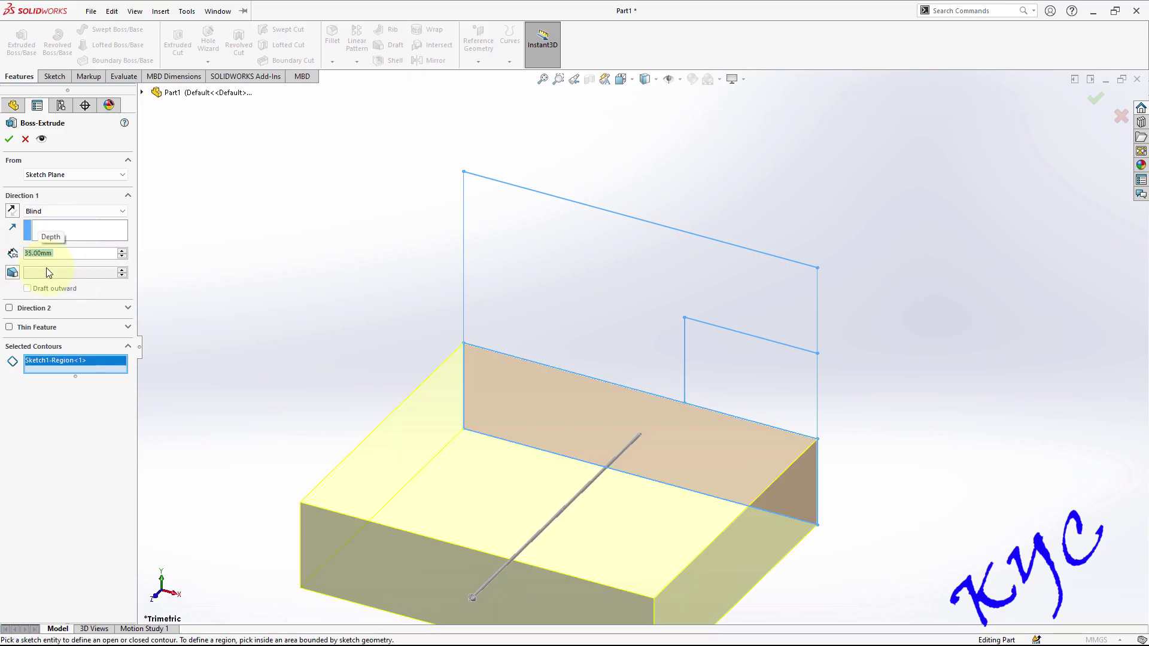
click(9, 140)
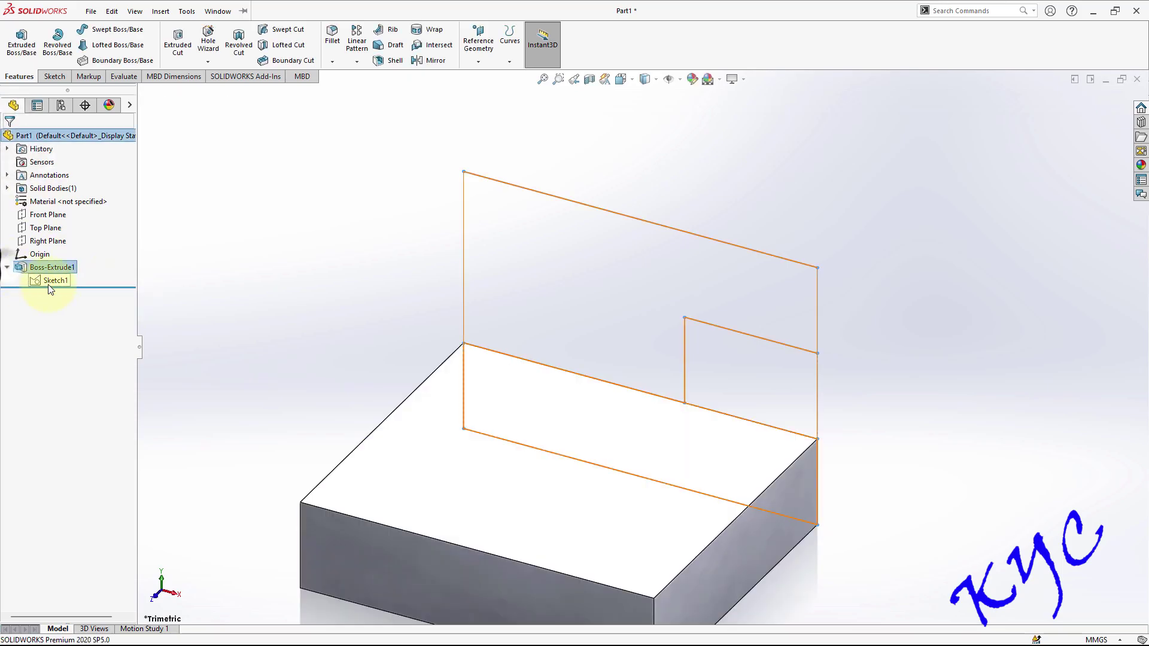
Extrude the small right-hand step rectangle 25 mm onto the base as Boss-Extrude2
click(51, 283)
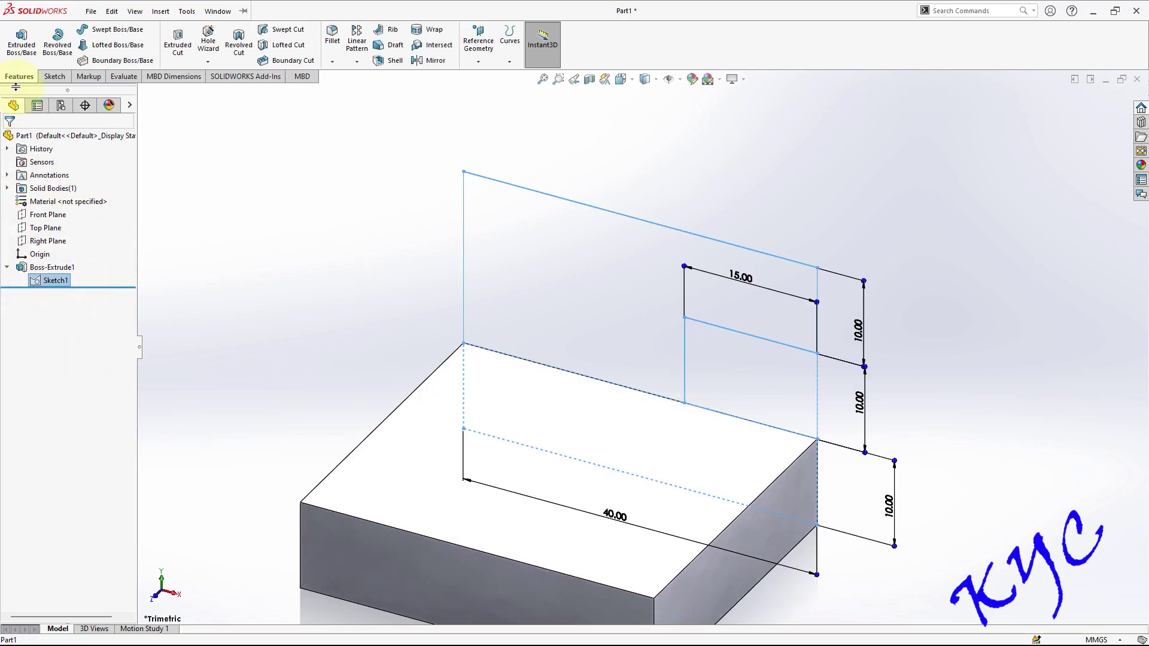
click(21, 41)
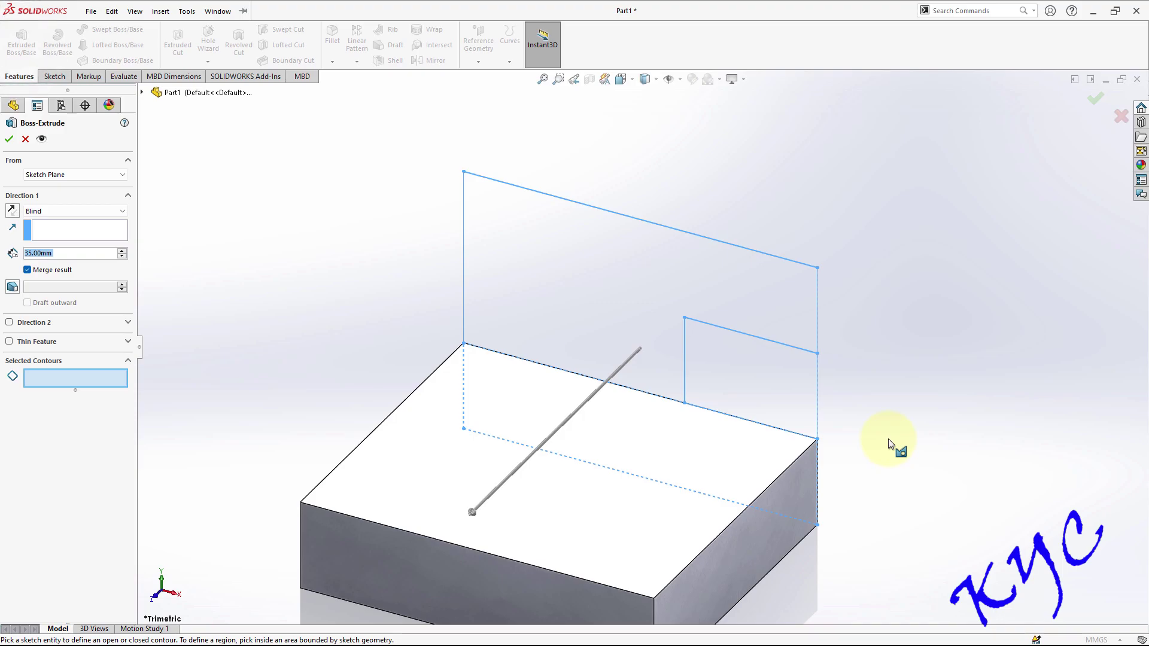
click(770, 386)
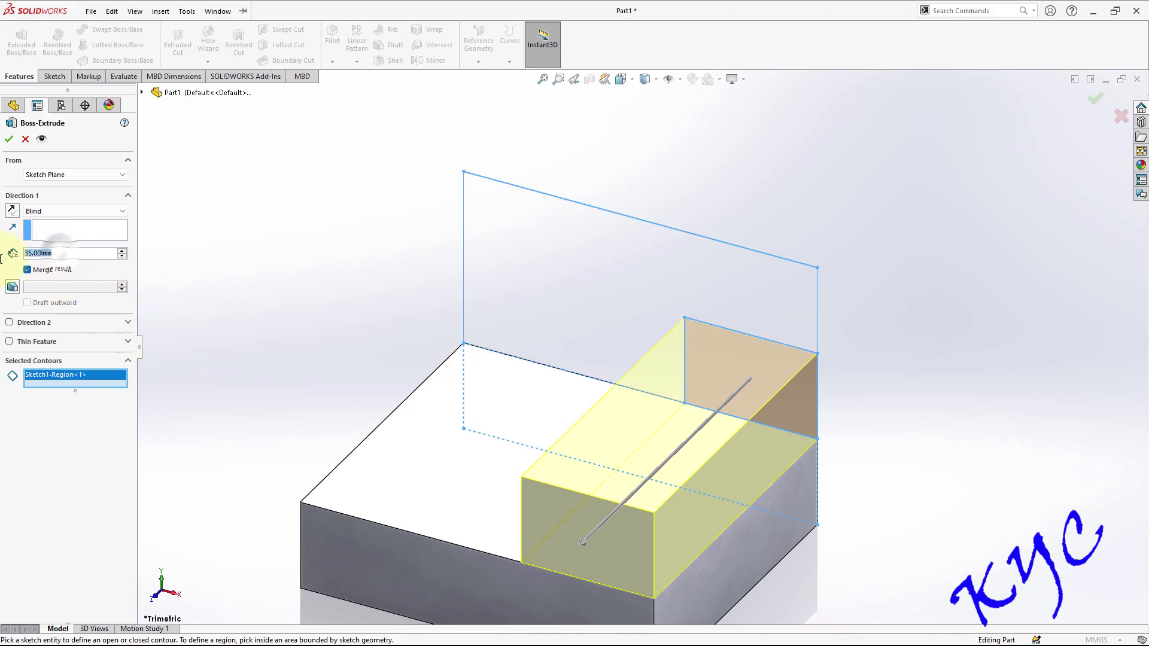
text(25)
key(Return)
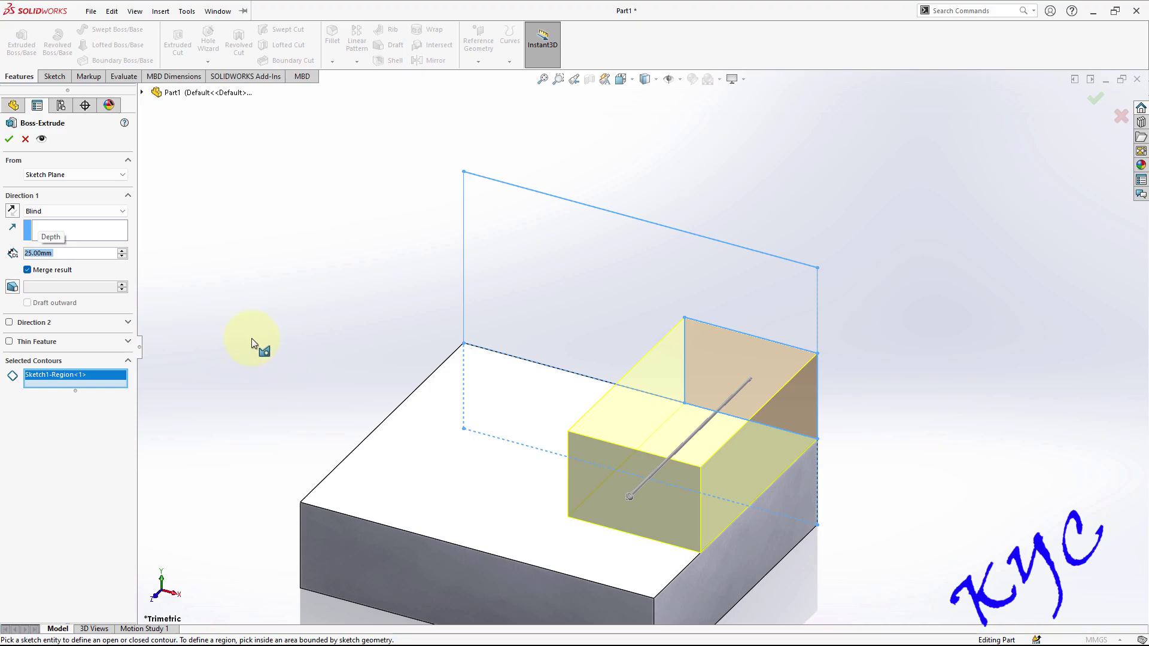
click(9, 139)
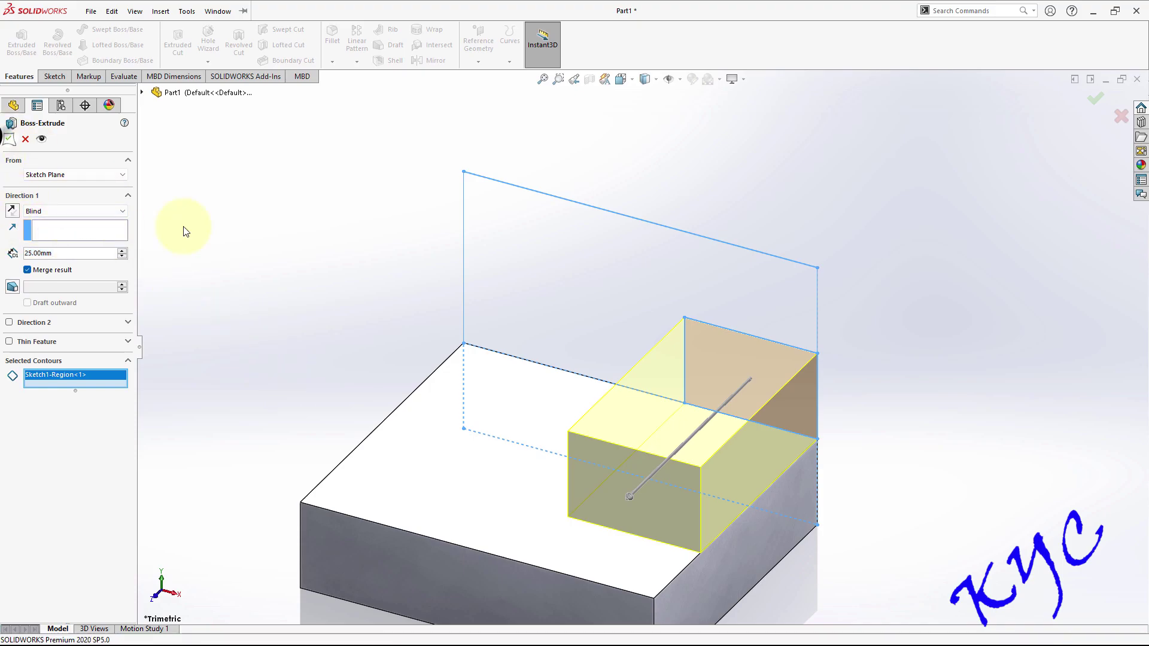
click(55, 306)
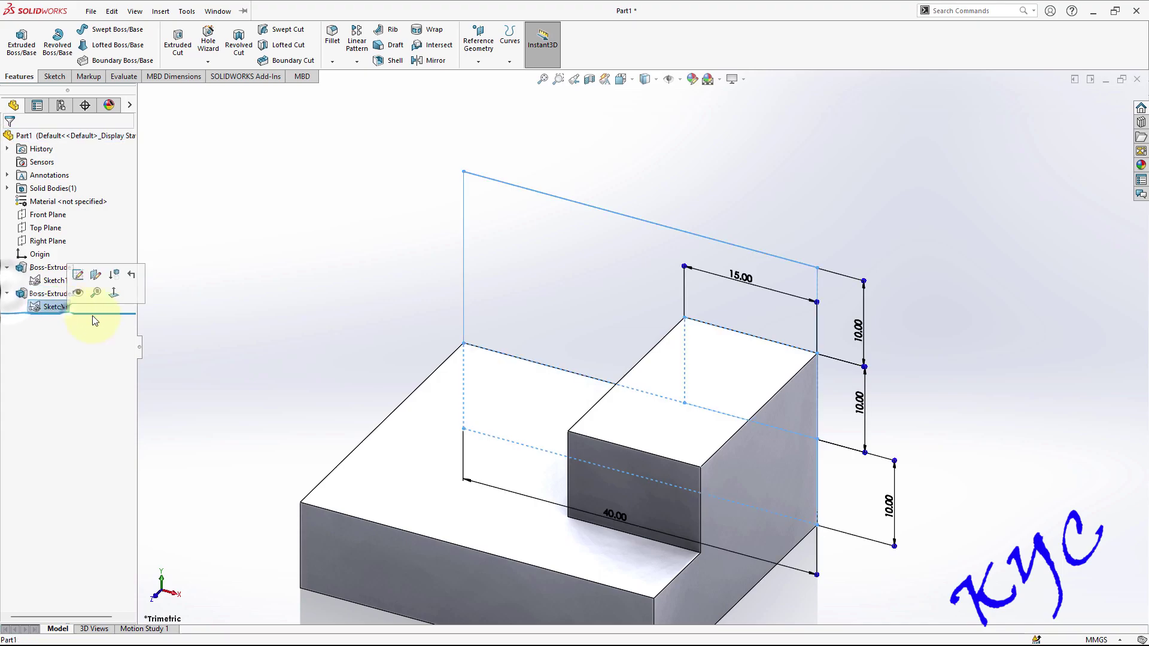
Extrude the top rectangle 10 mm deep as the back wall, Boss-Extrude3
click(24, 42)
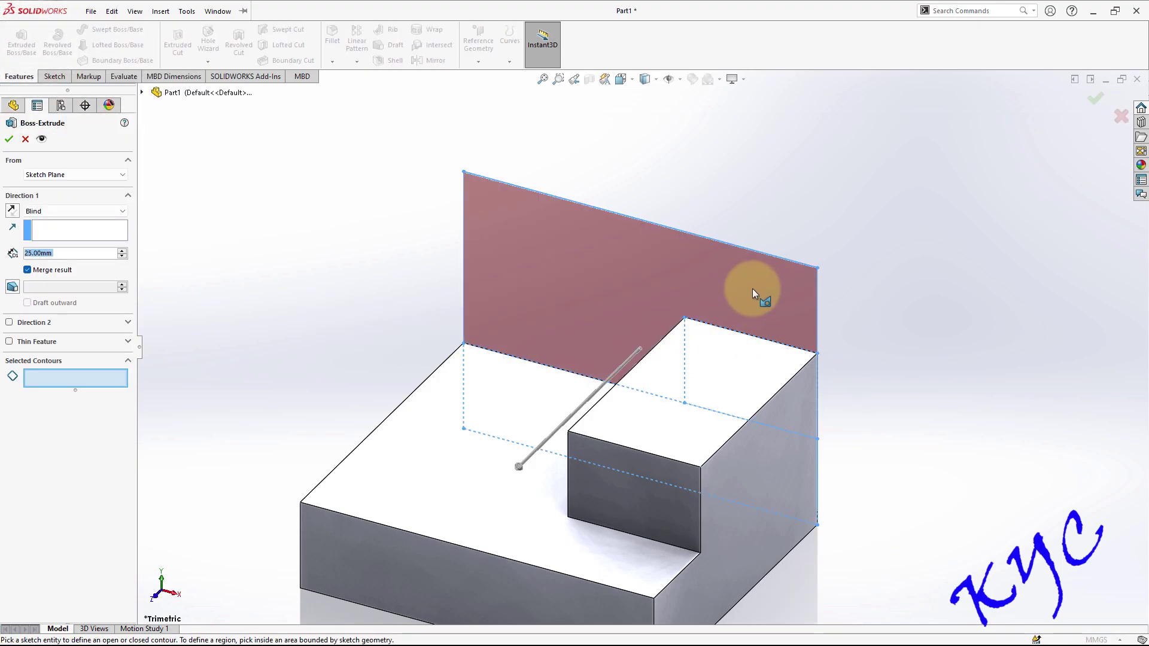
click(753, 293)
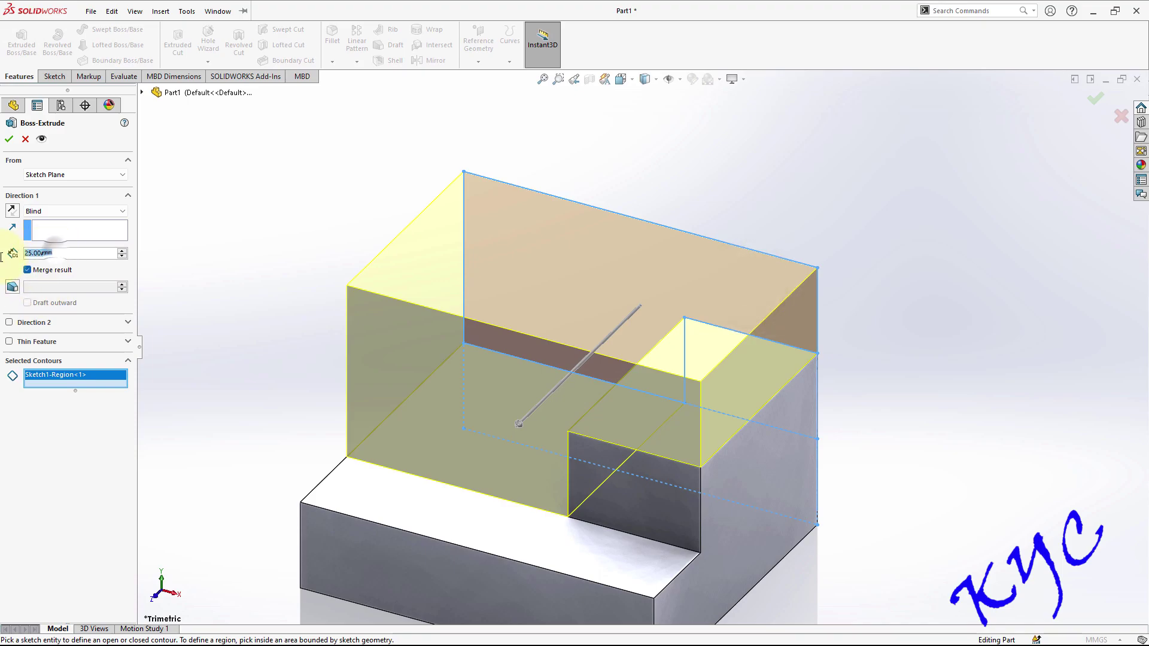
text(10)
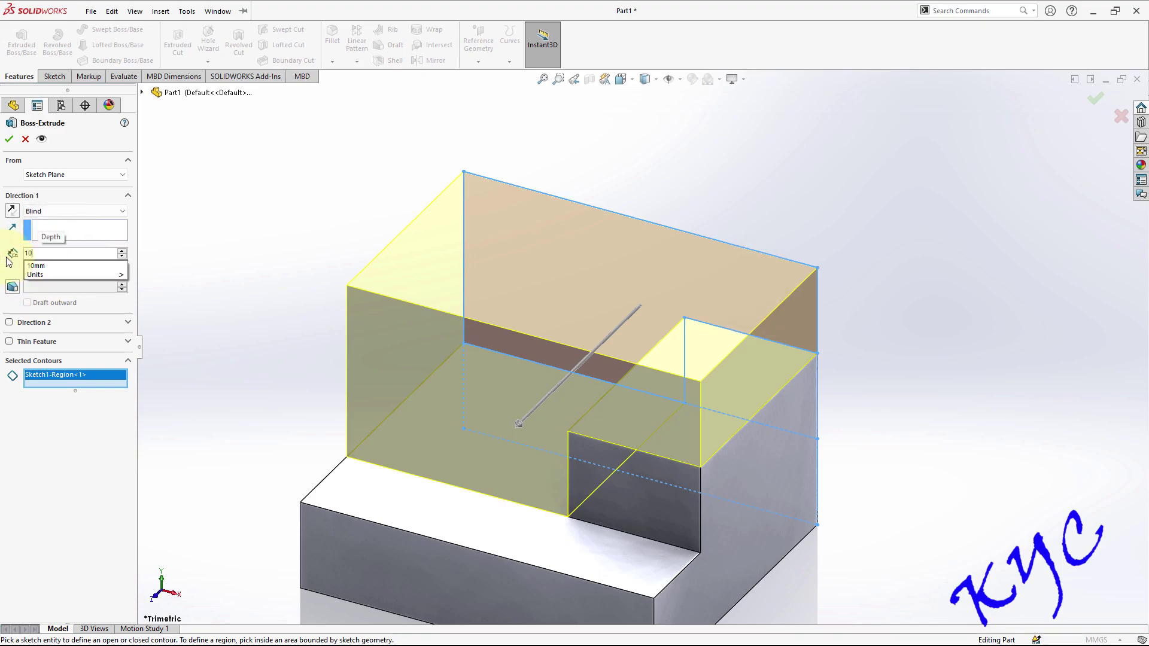
key(Return)
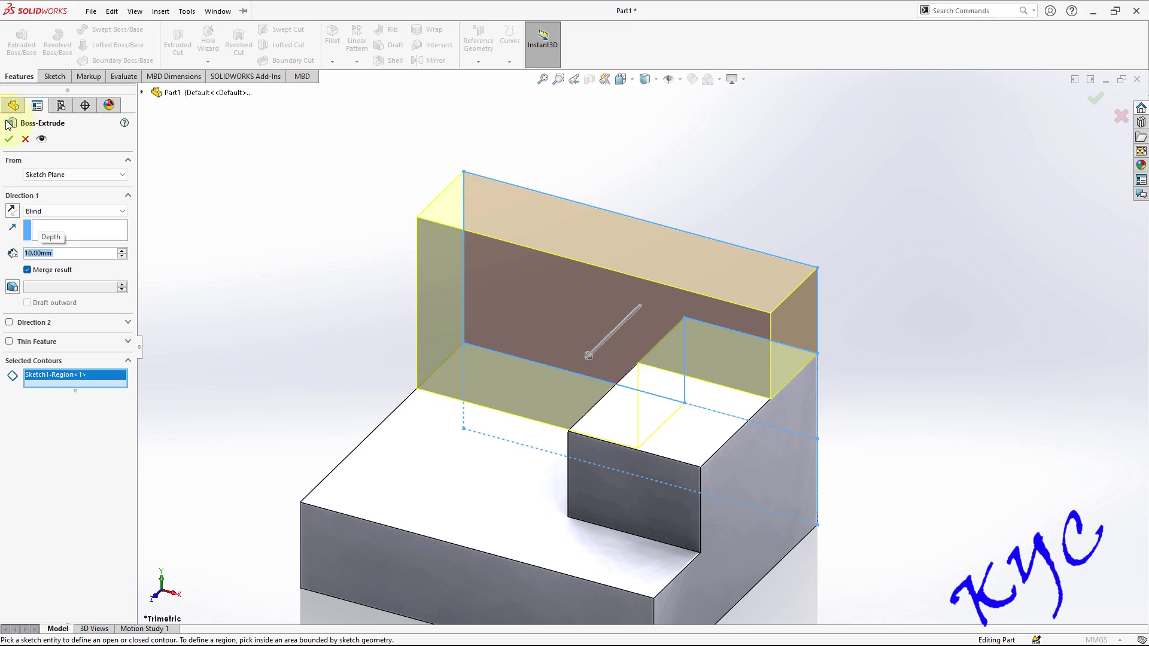
click(9, 141)
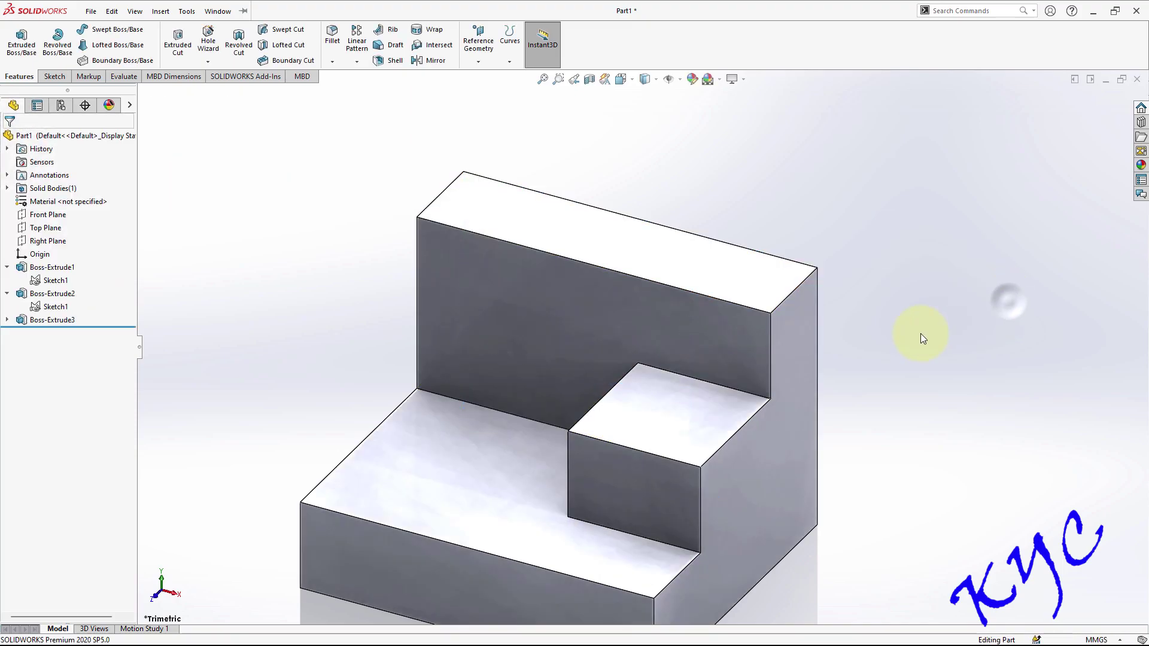
Inspect the finished block and save it as 7.5.SLDPRT in the CAEG folder
key(f)
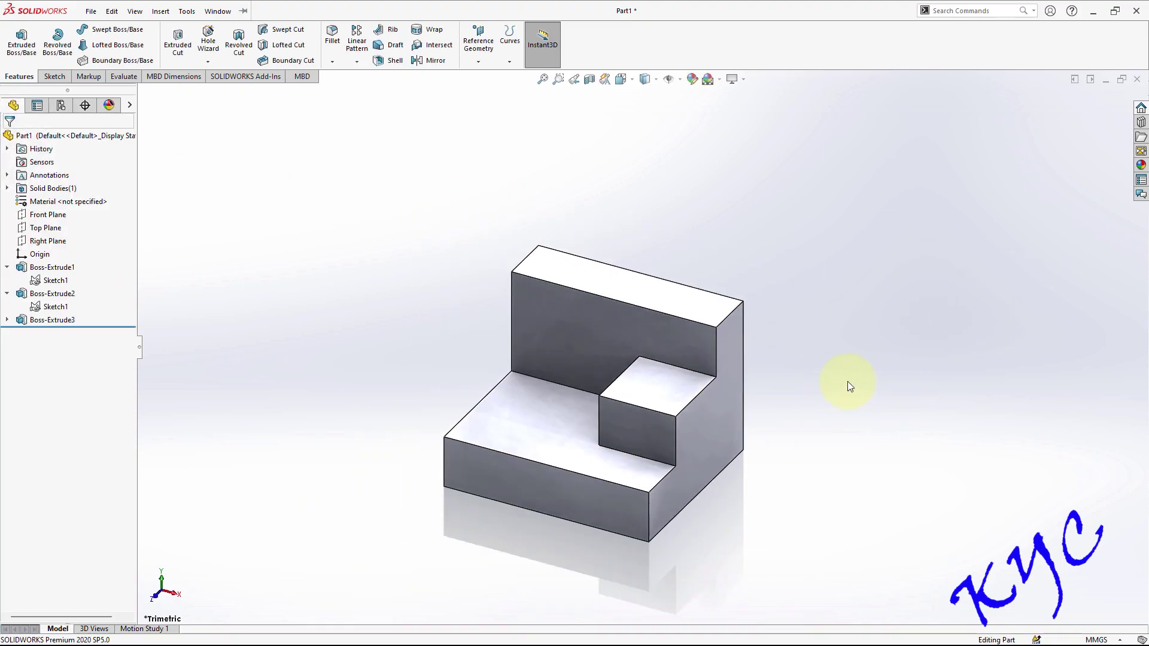
middle_drag(901, 379, 879, 395)
scroll(692, 399, down, 3)
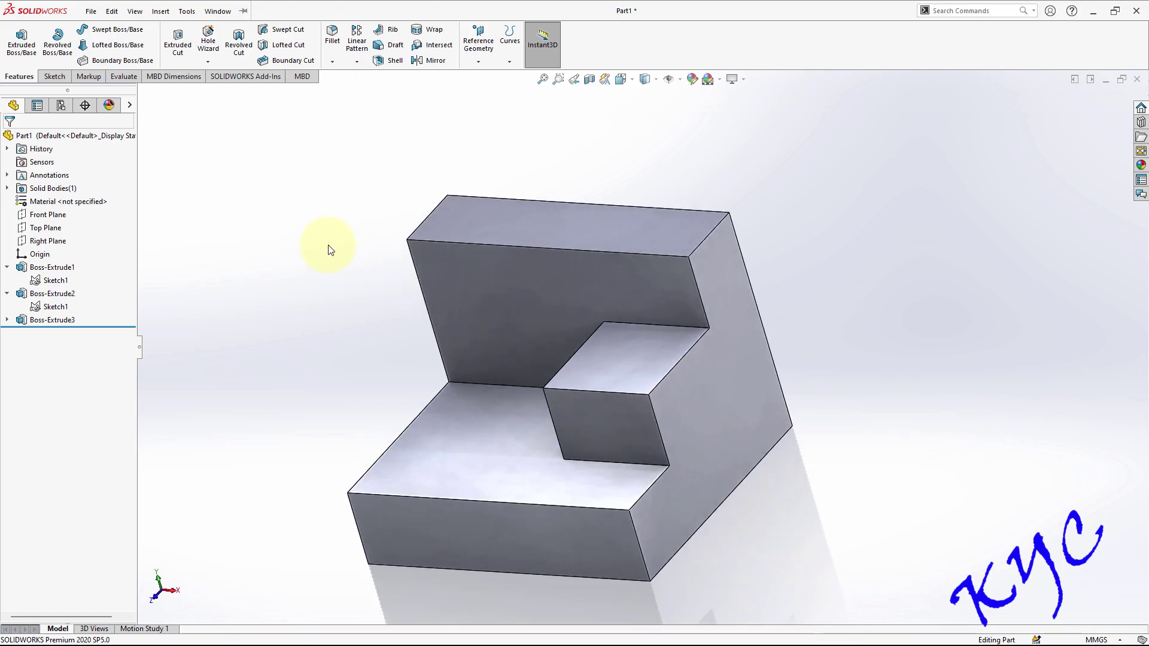
key(ctrl+s)
text(7)
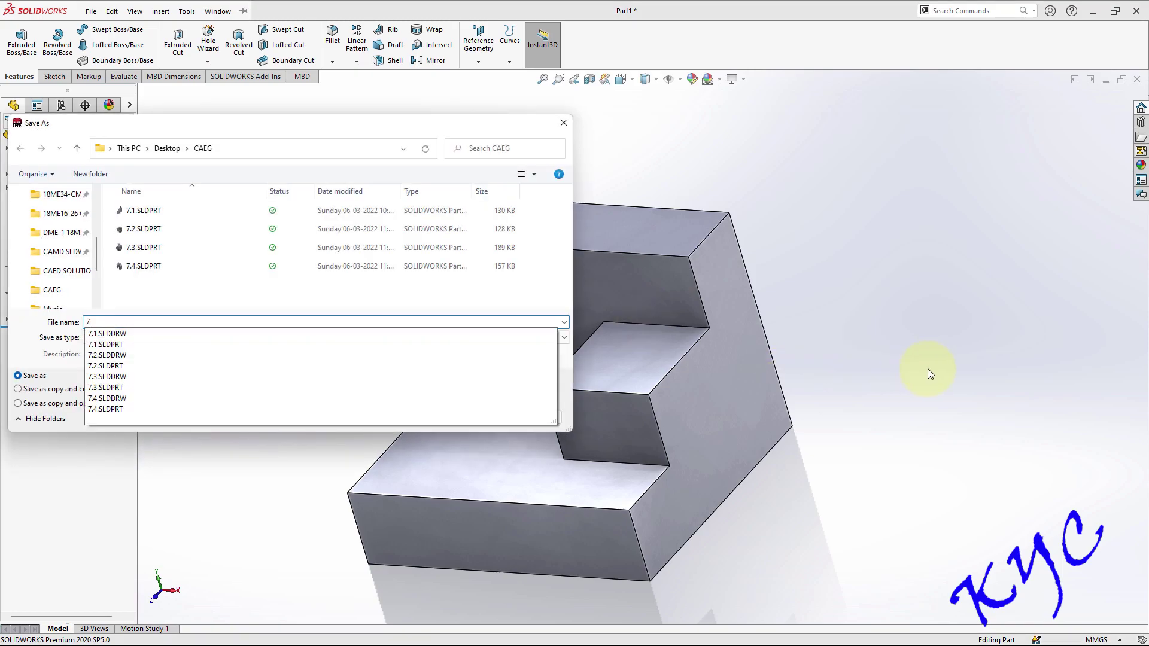
text(.5)
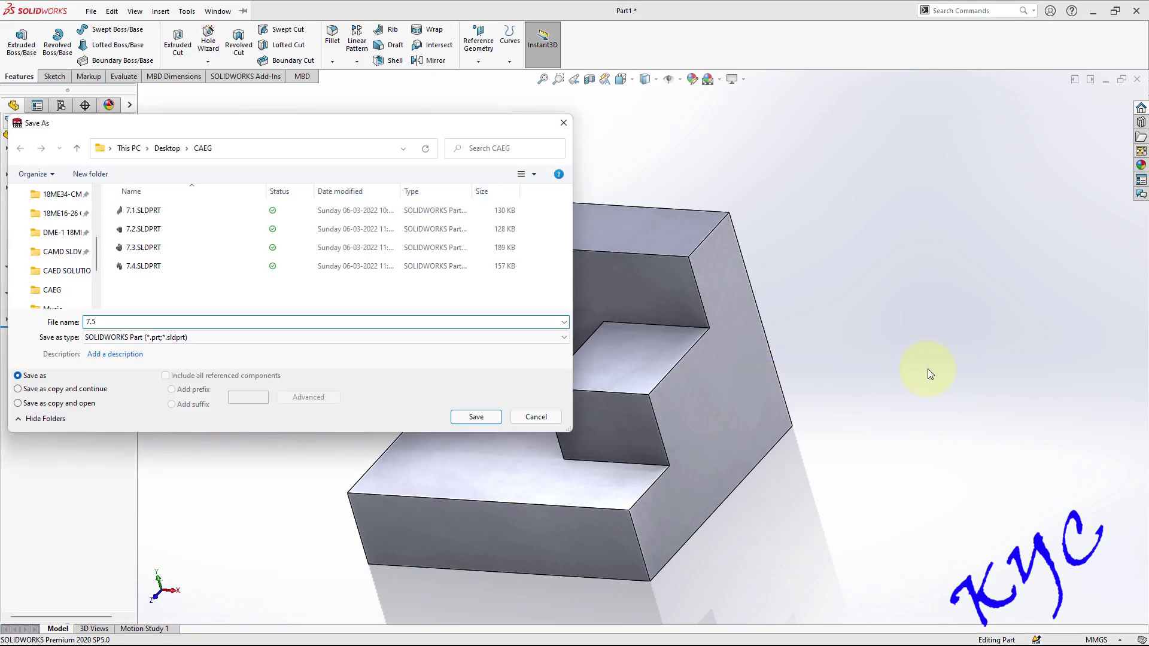
key(Return)
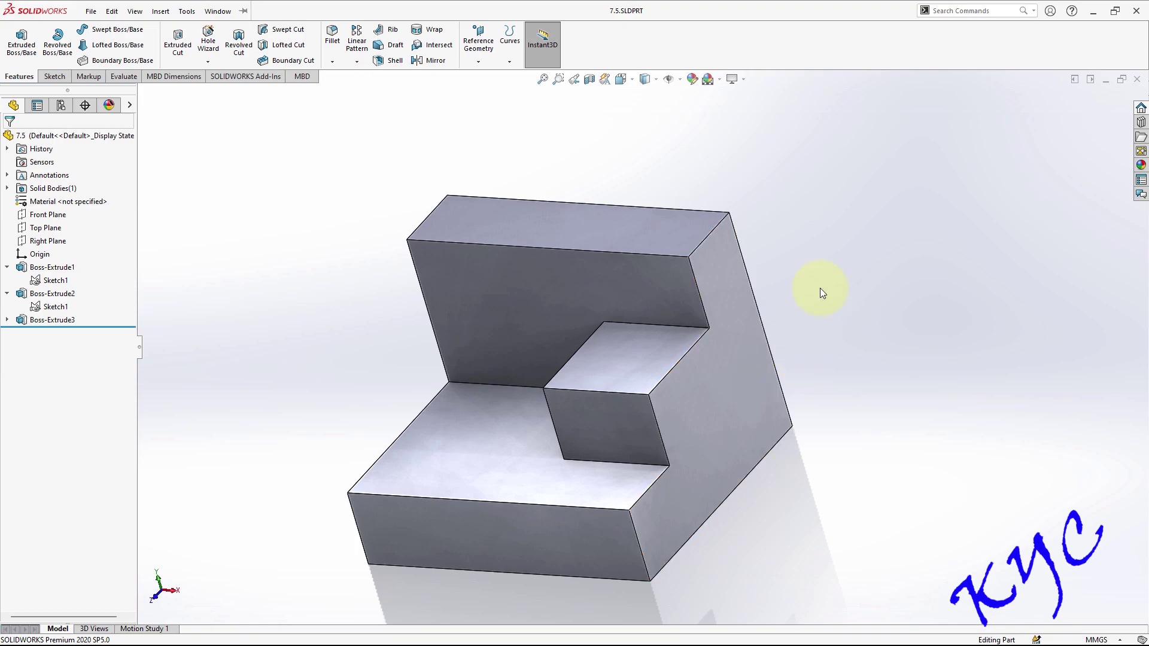
Make a drawing from the part on a custom 297 × 210 mm sheet
click(96, 11)
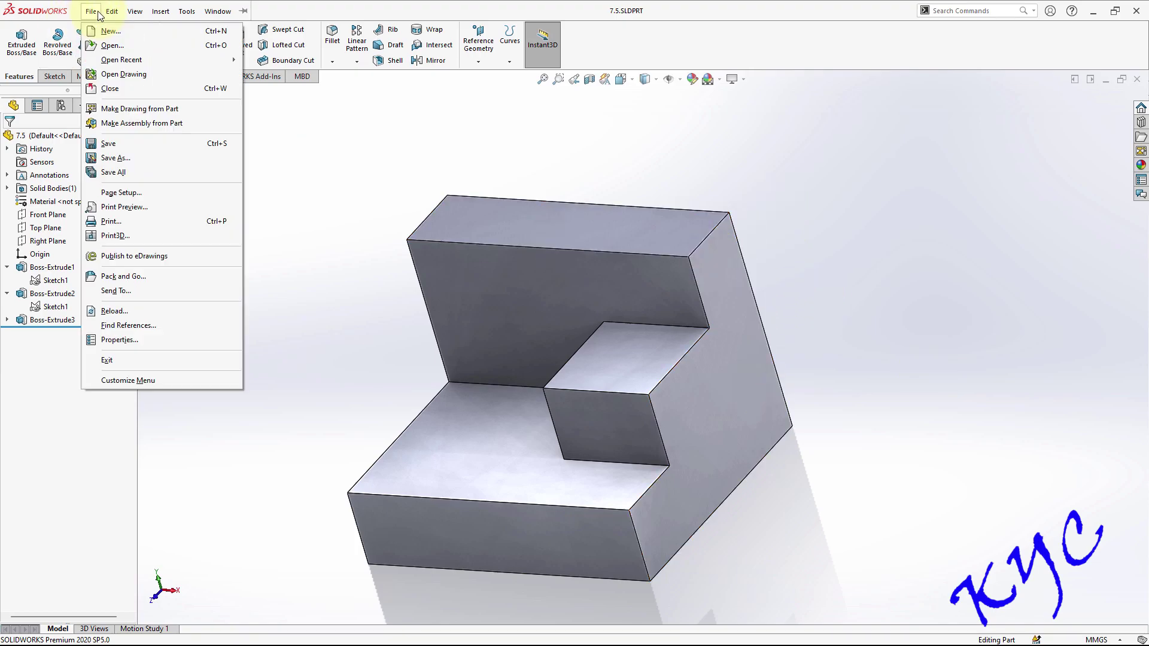
click(120, 109)
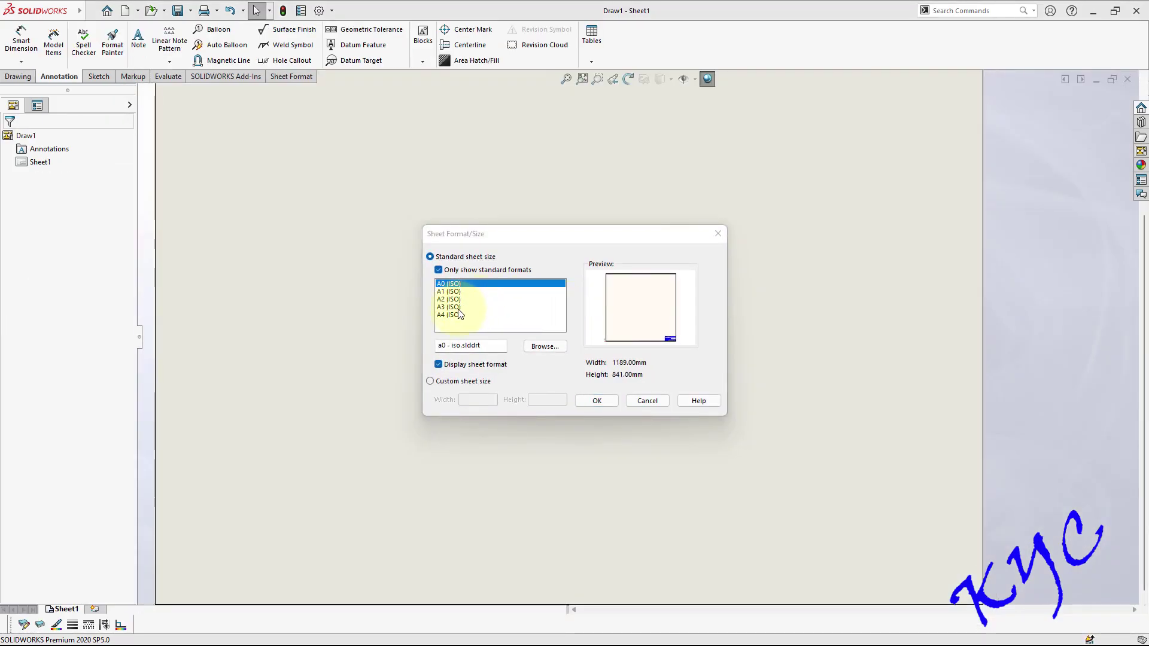
click(449, 314)
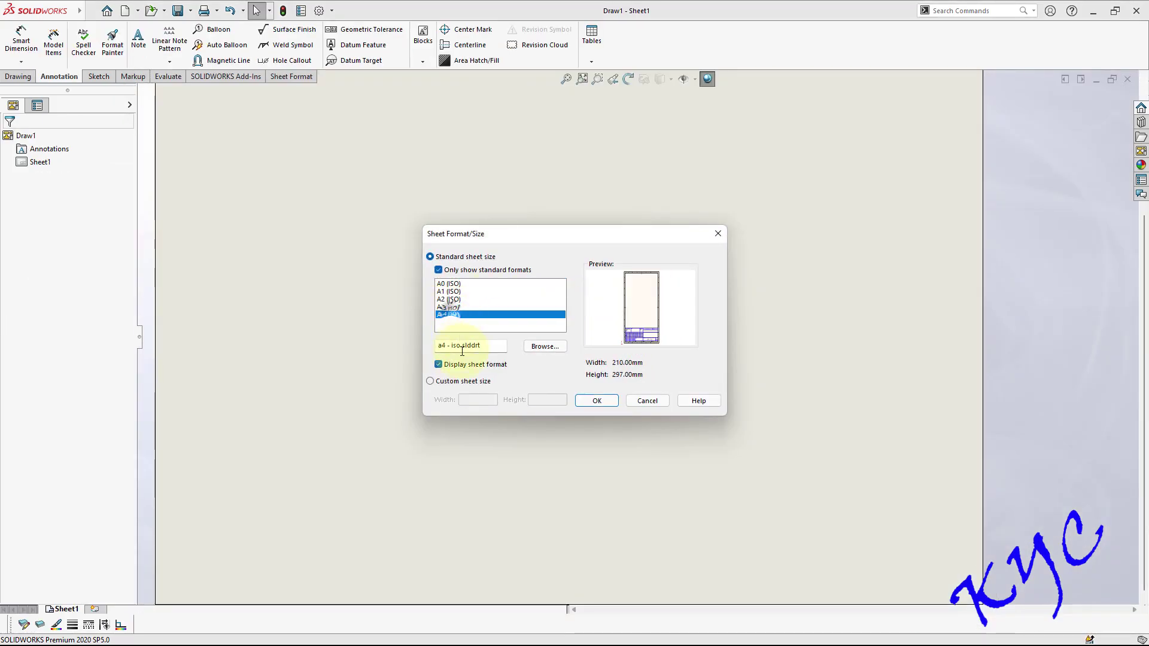
click(464, 382)
drag(494, 400, 435, 401)
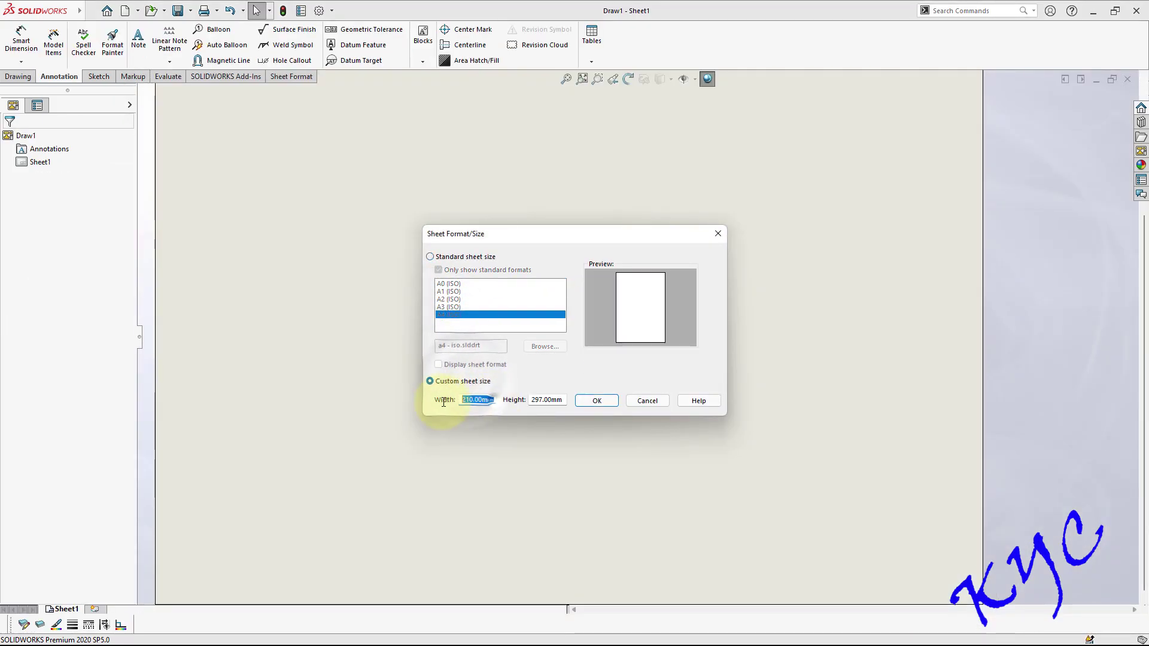
text(297)
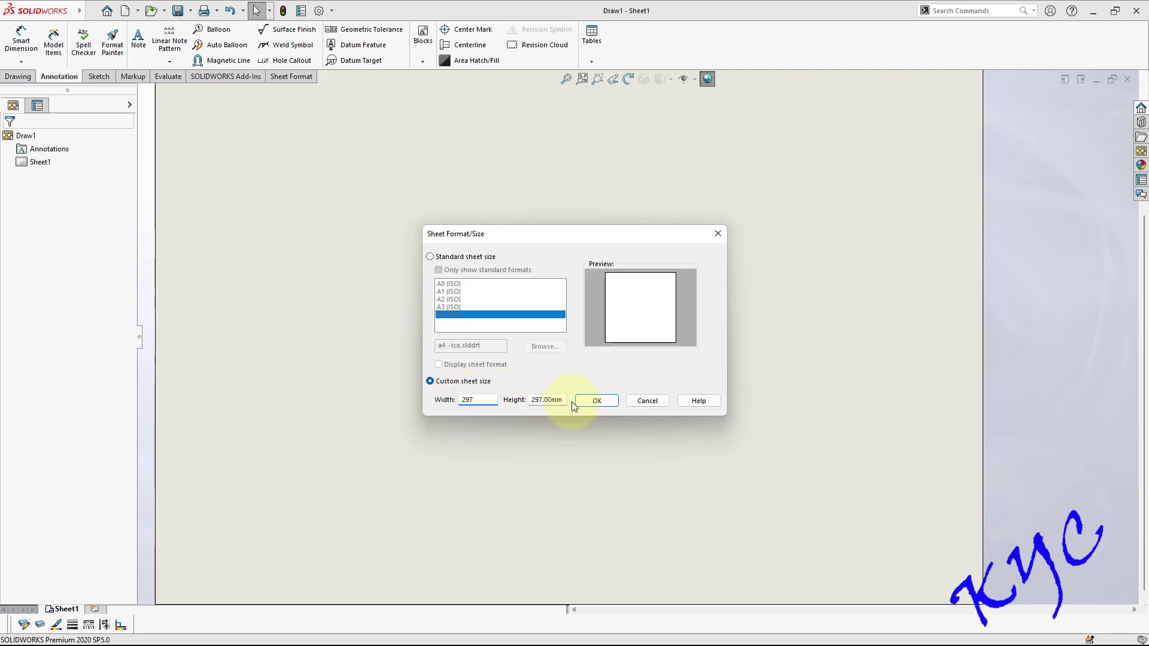
drag(564, 400, 530, 401)
text(210)
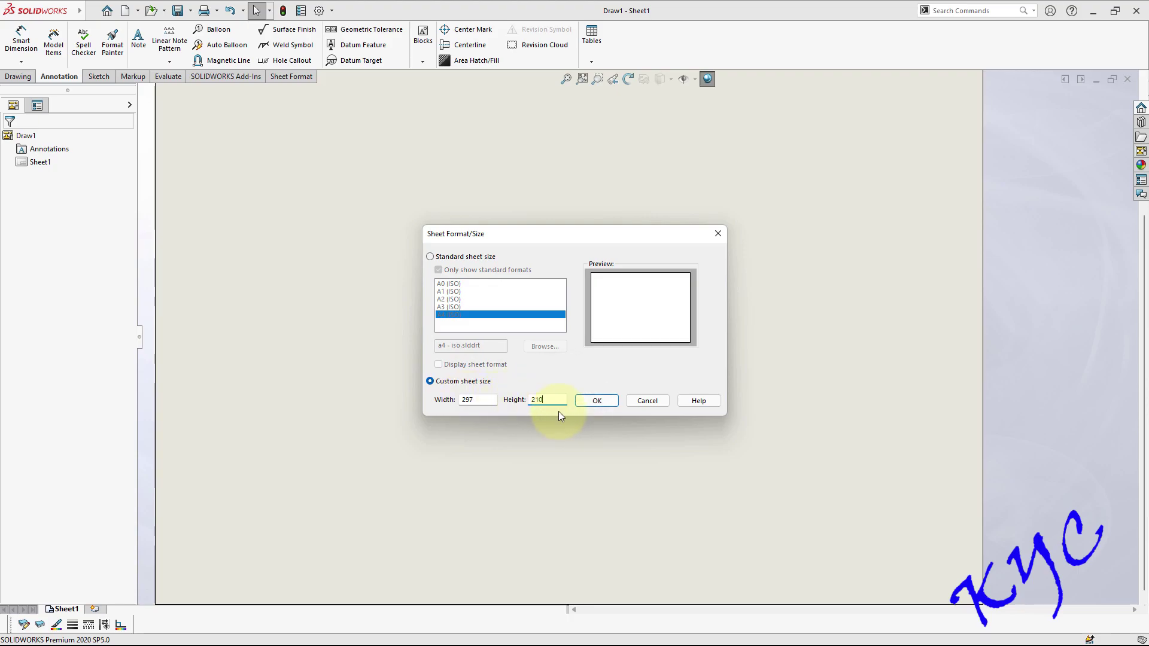
click(612, 400)
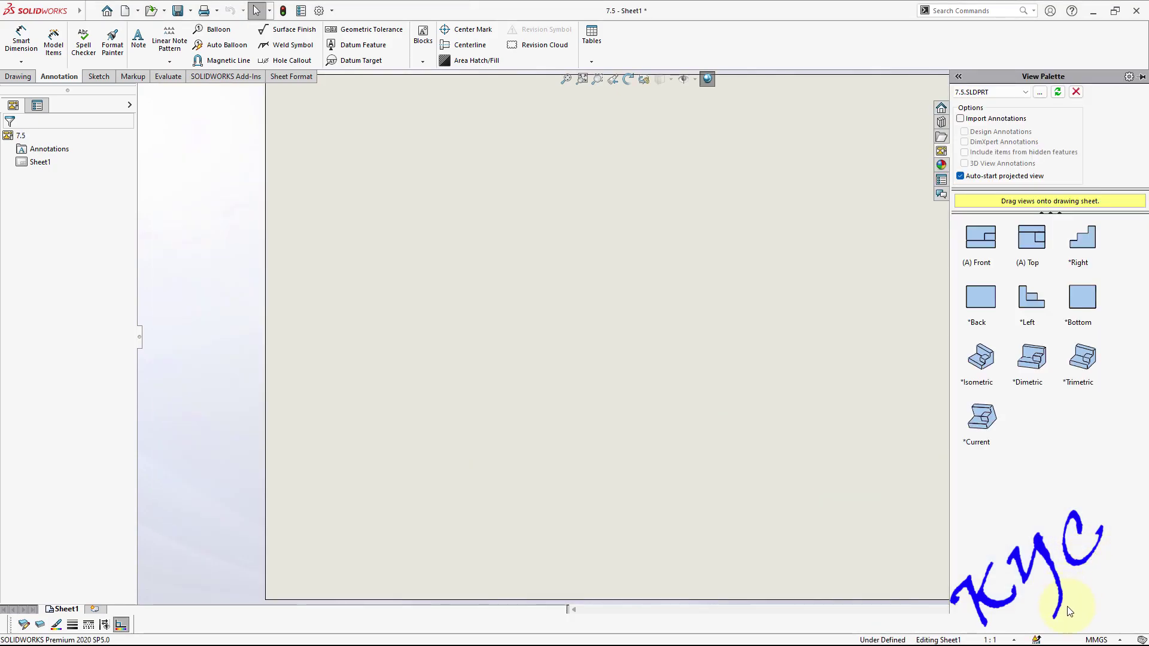
Set the sheet's projection type to first angle
right_click(68, 608)
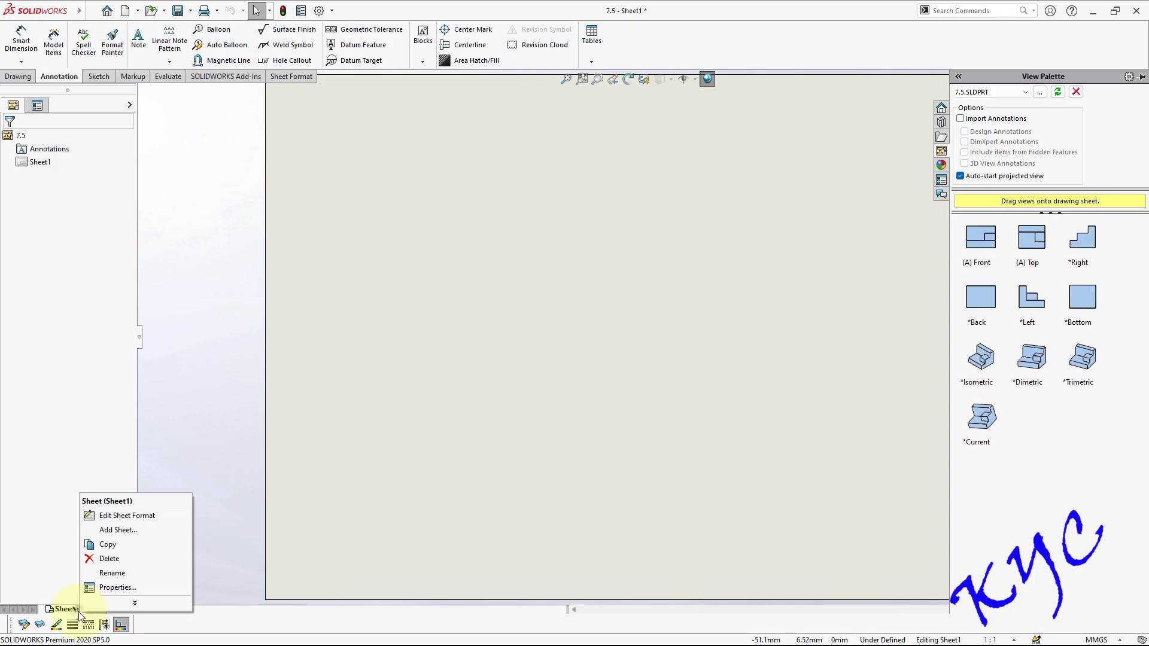
click(97, 588)
click(367, 84)
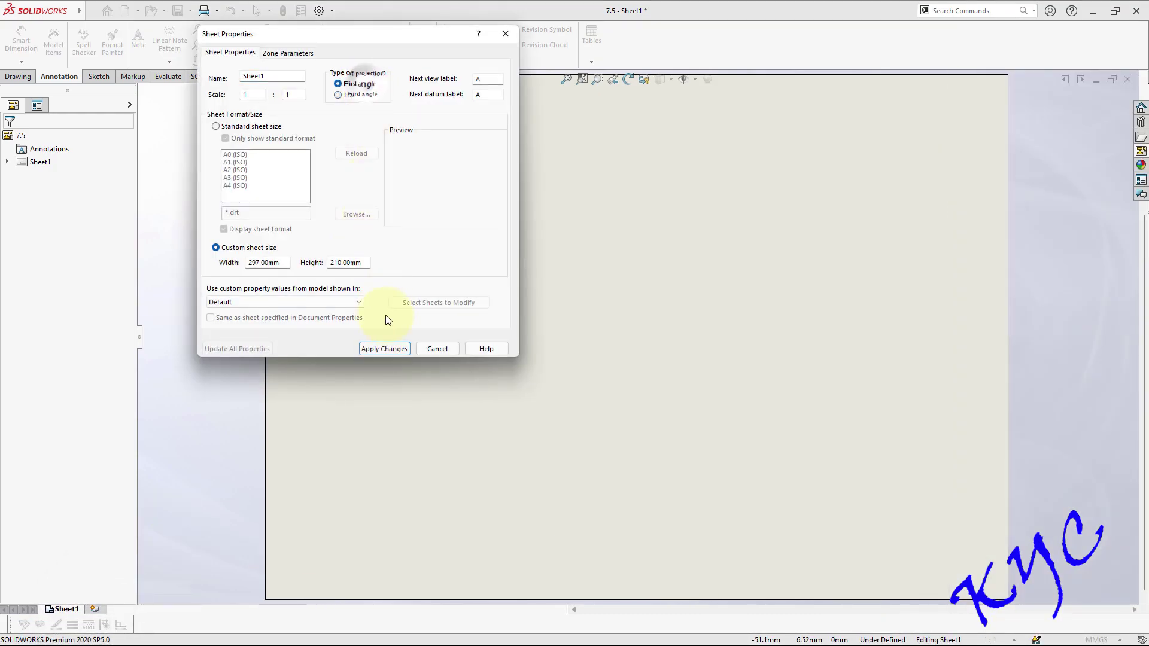
click(383, 348)
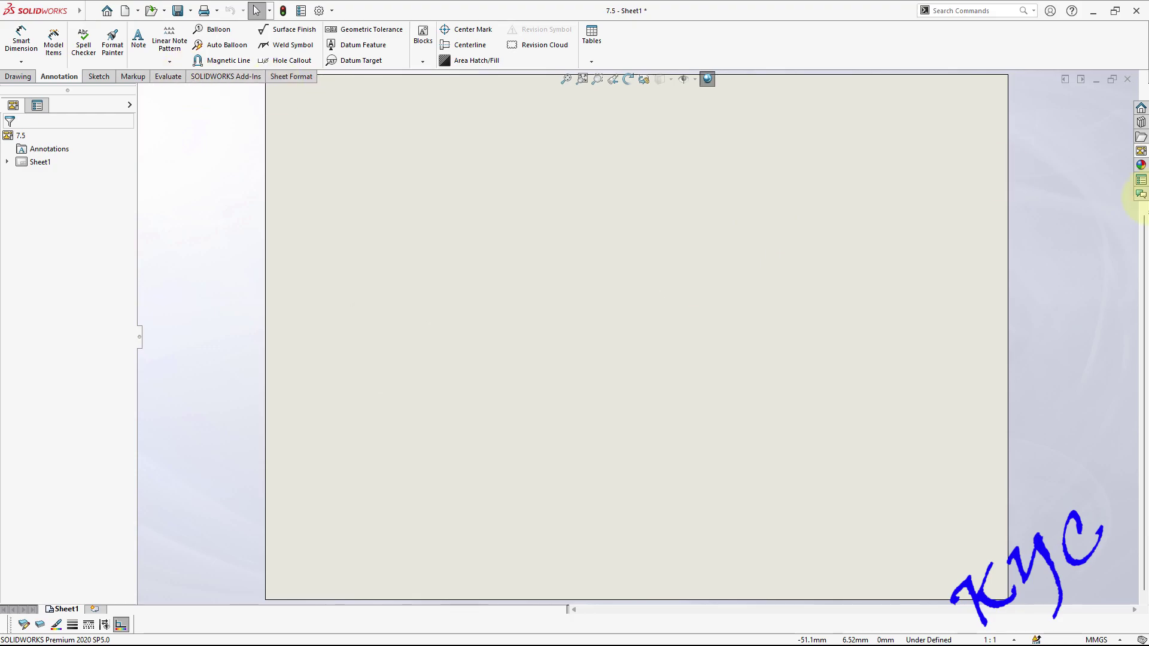
click(1140, 153)
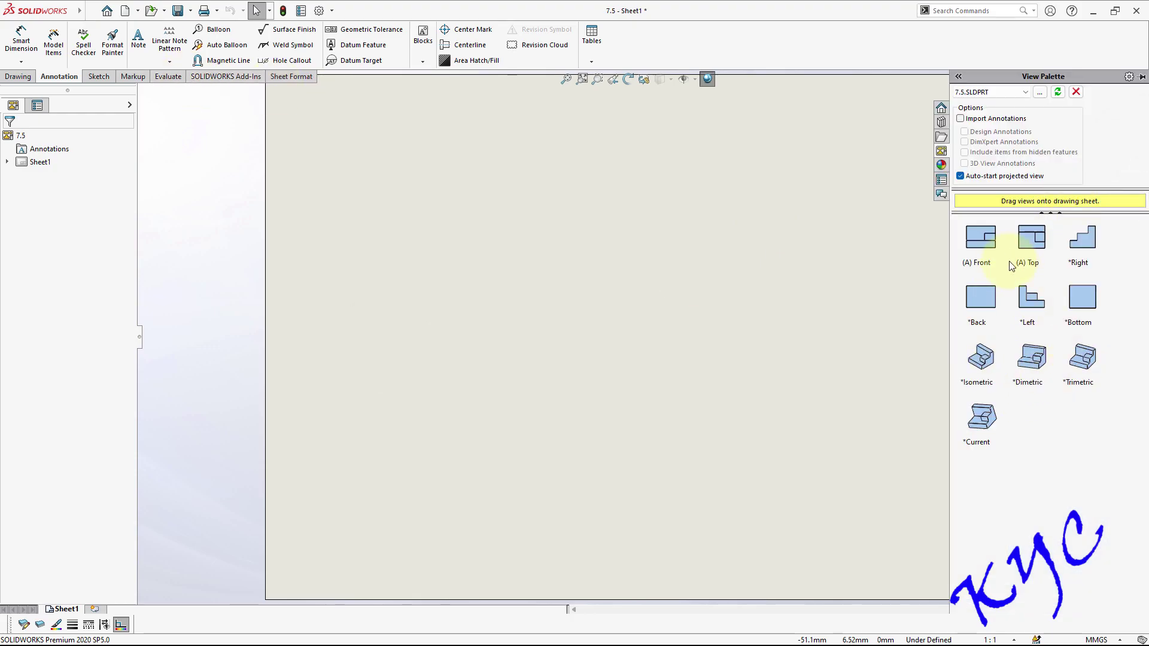
Place the Front view from the View Palette and set the sheet scale to 2:1
drag(966, 249, 421, 219)
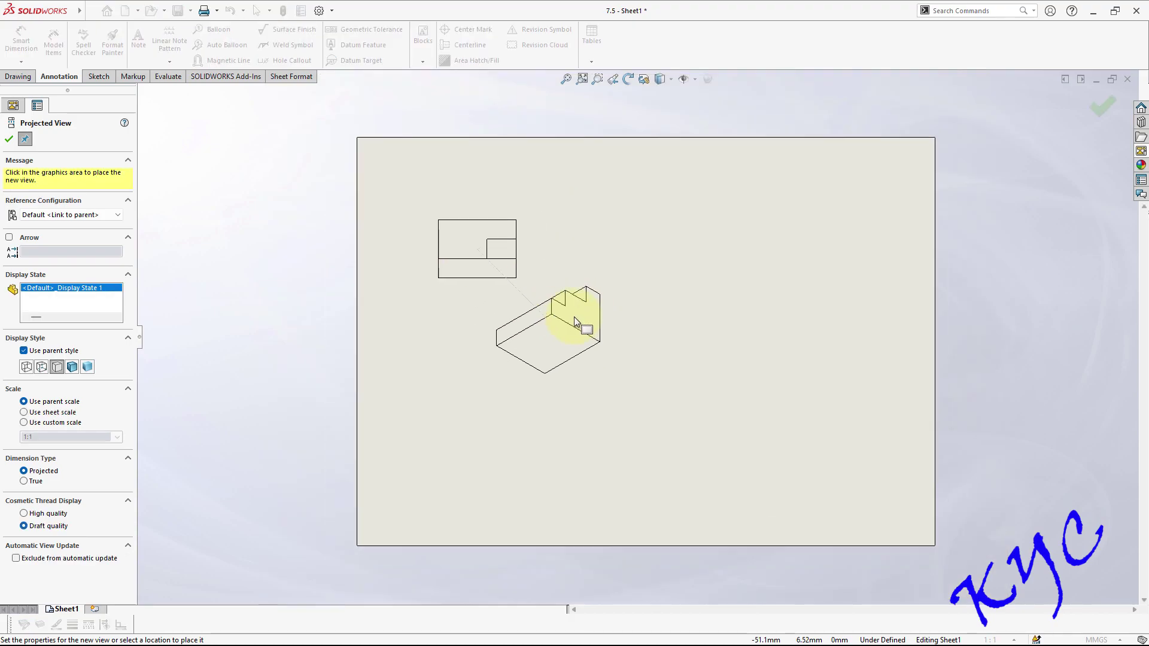
key(Escape)
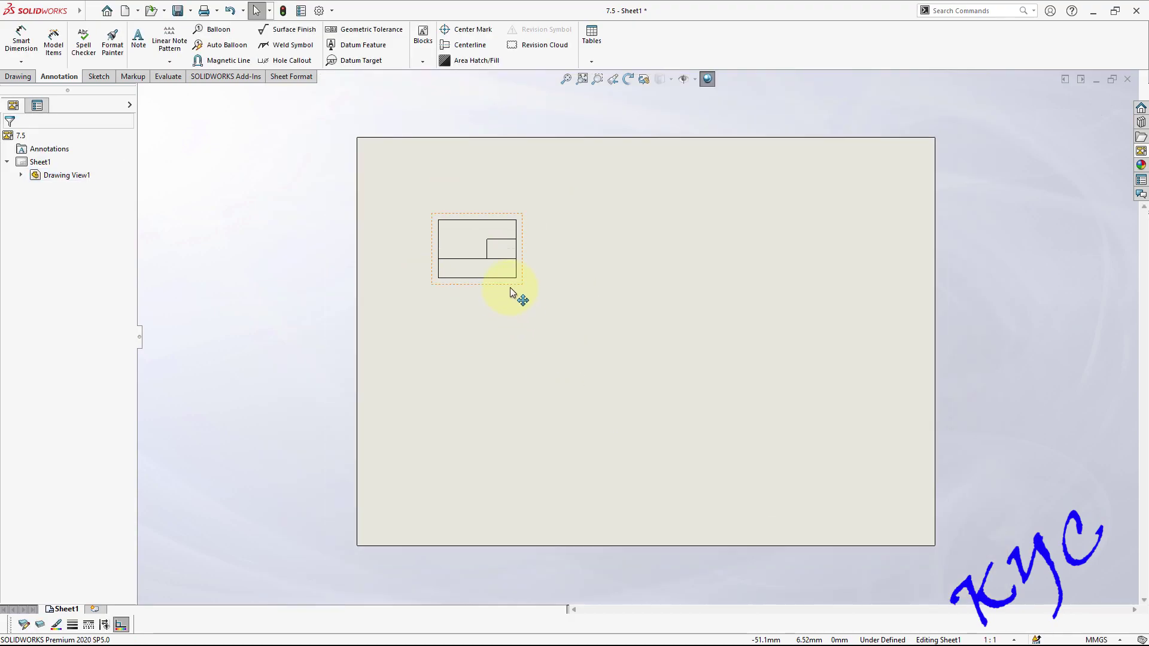
click(511, 292)
click(1003, 640)
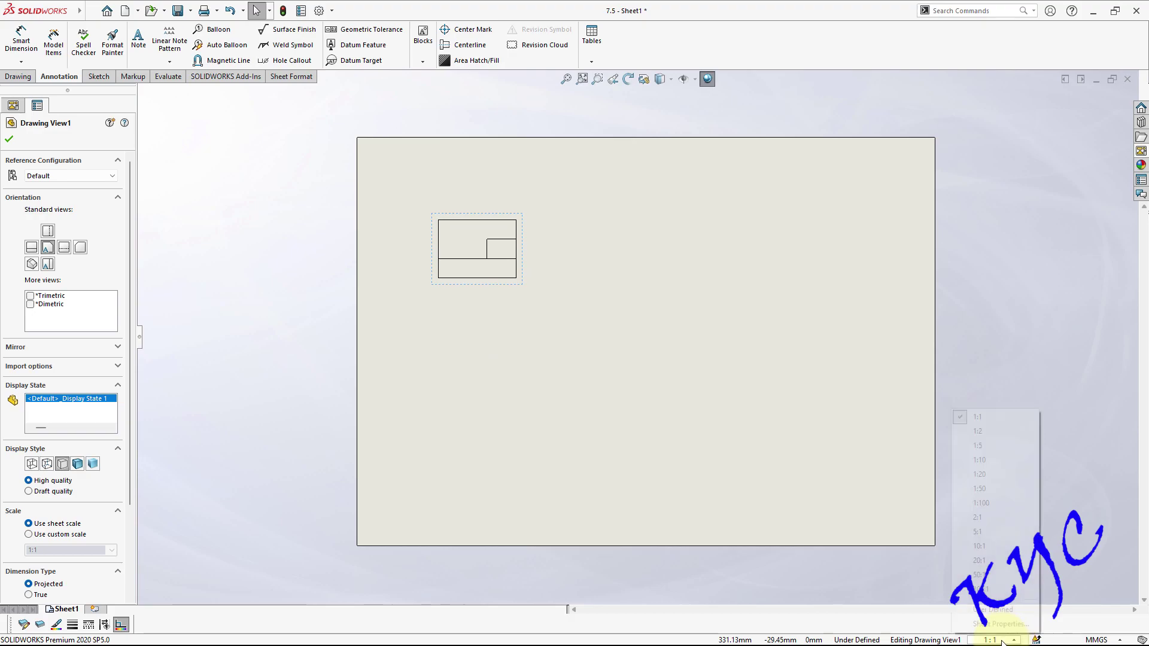
click(976, 517)
click(575, 281)
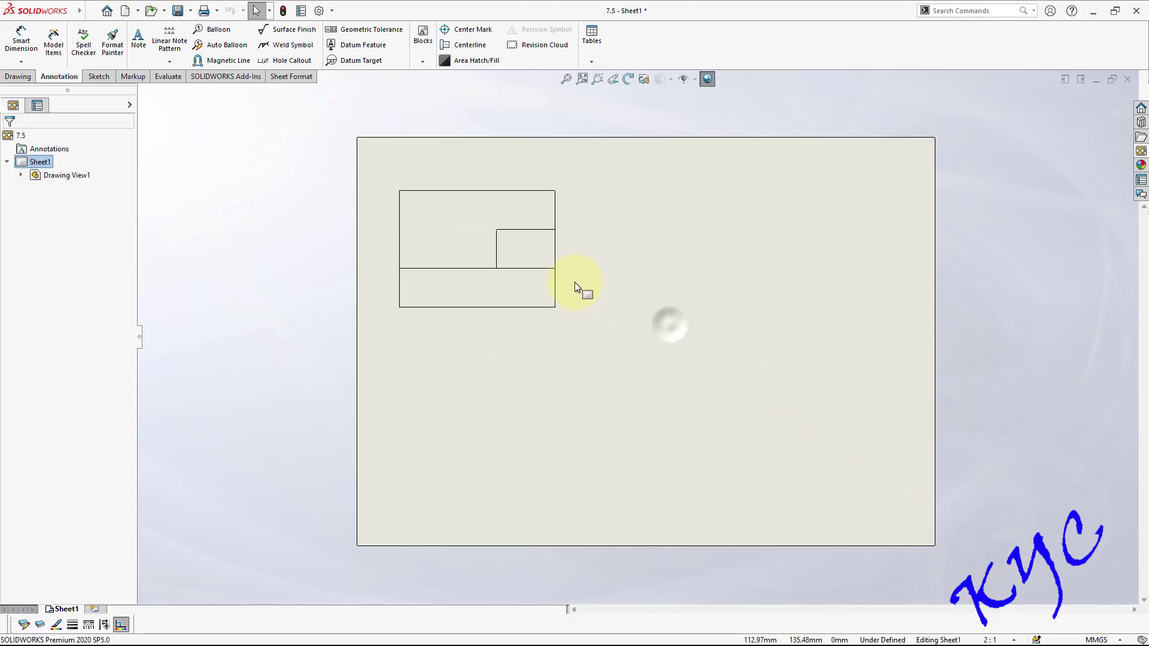
drag(569, 286, 611, 291)
click(685, 326)
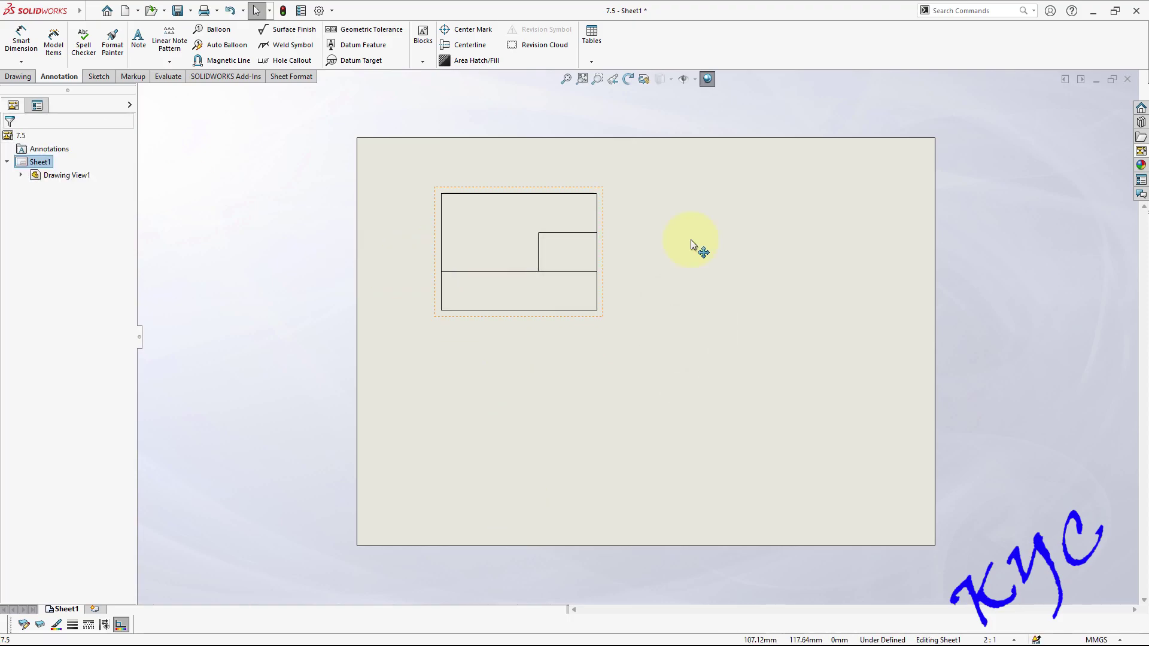
Project top, side and isometric views from the front view
click(18, 76)
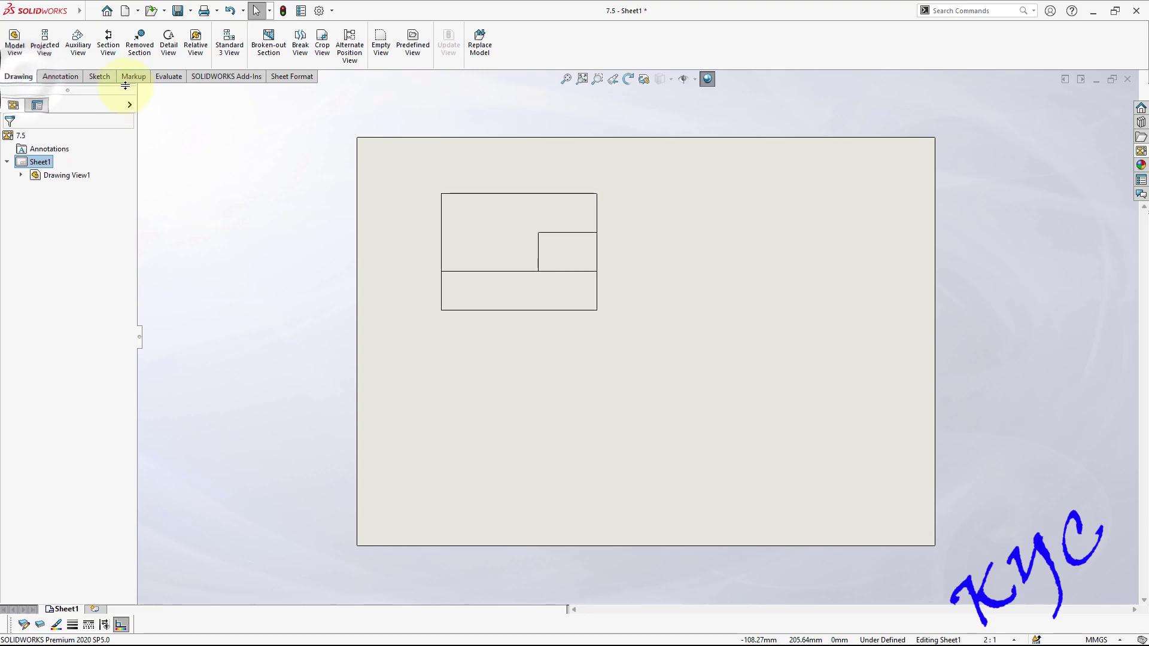
click(45, 42)
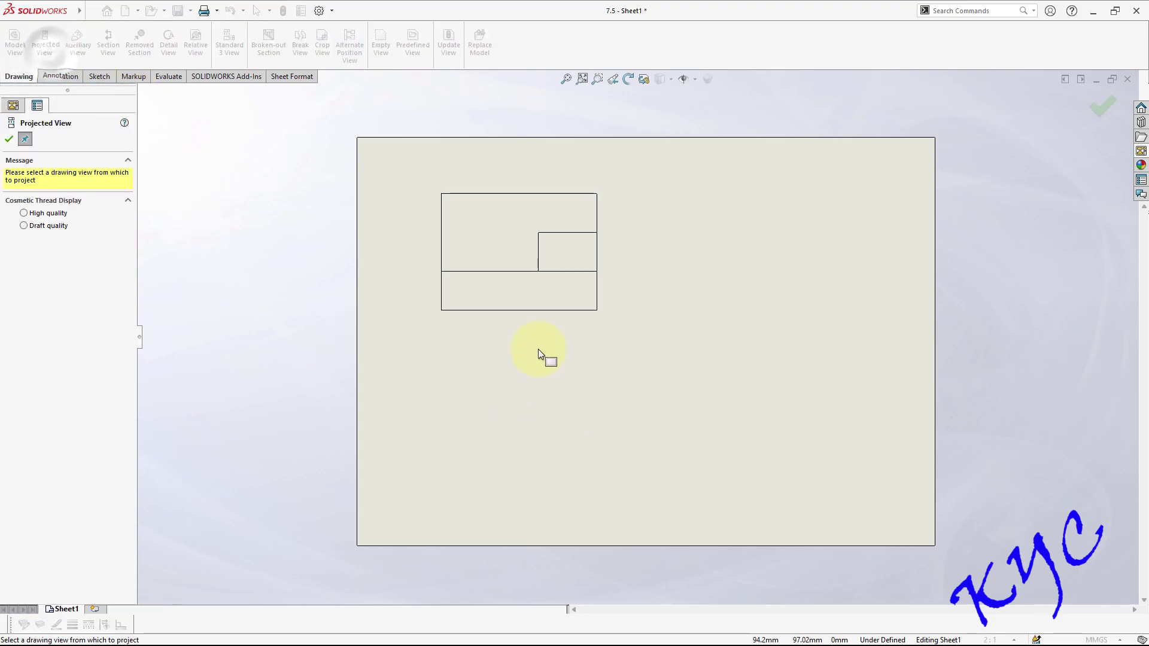
click(541, 319)
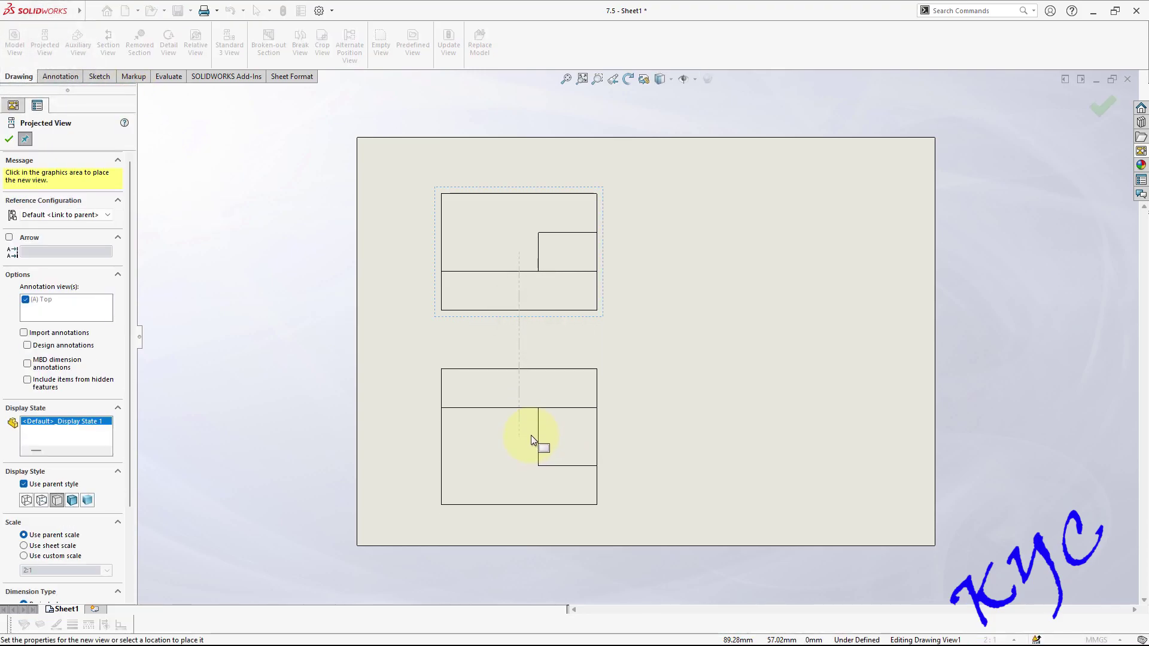
click(531, 444)
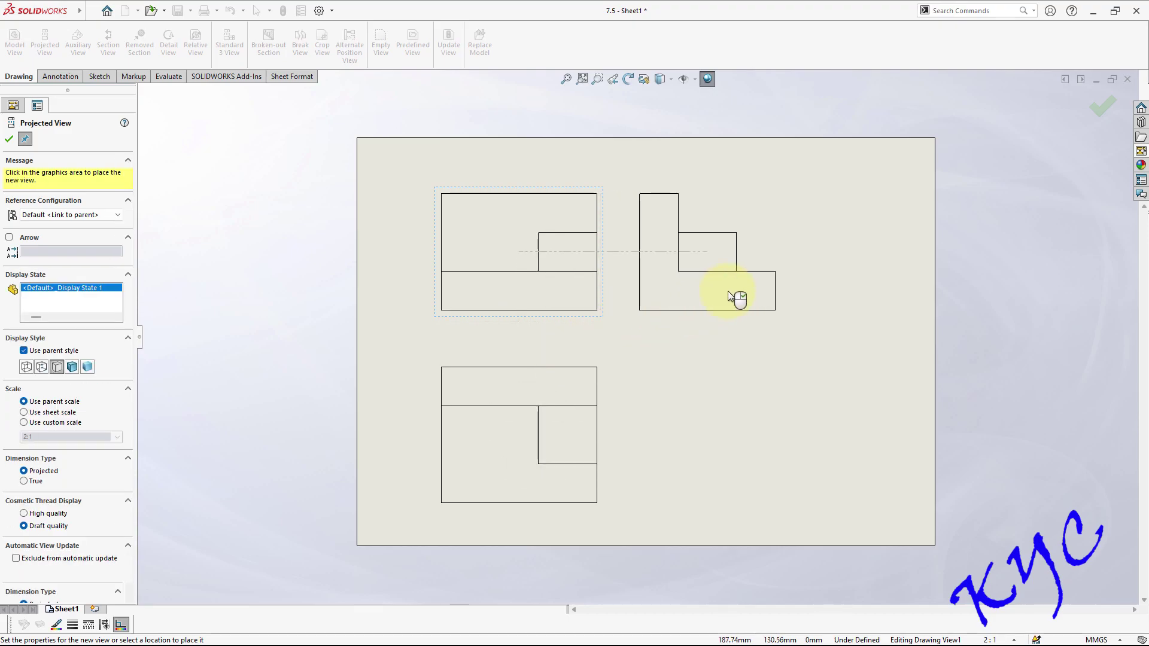
click(706, 290)
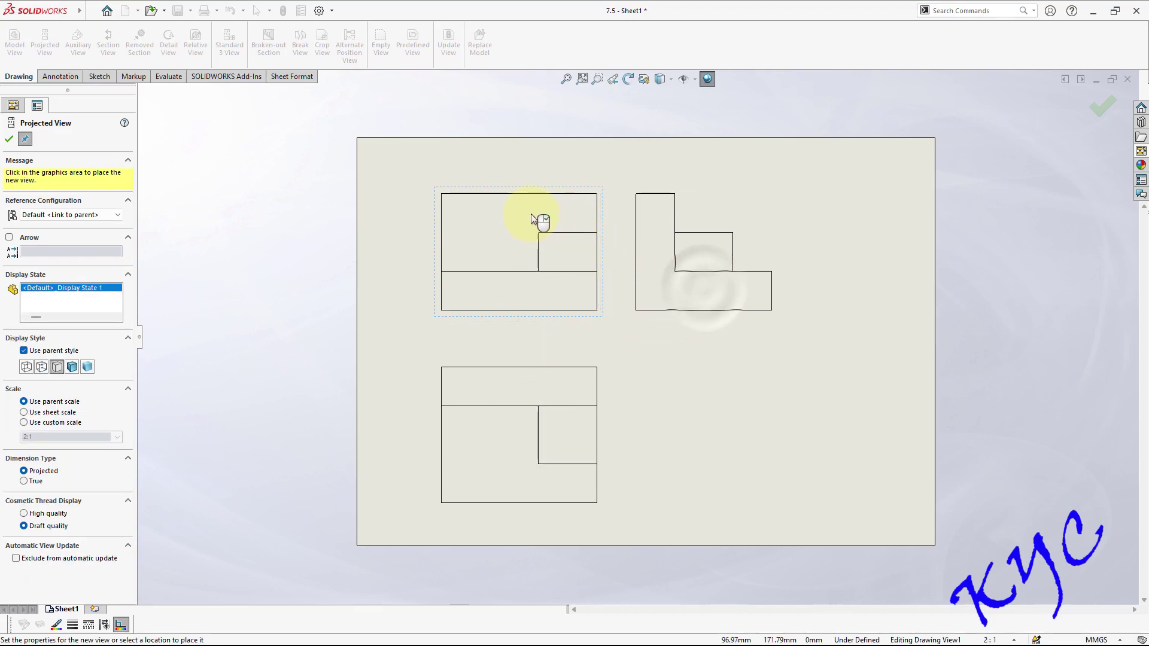
click(358, 144)
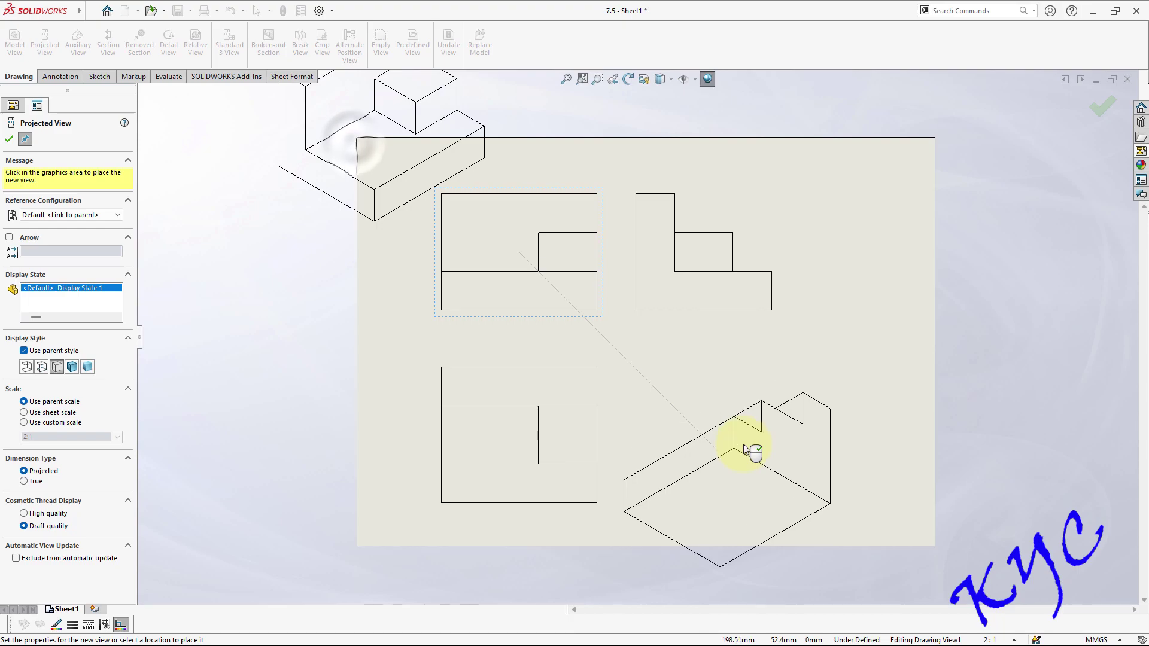
key(Escape)
Move the isometric view to the sheet's lower right and display it shaded
drag(504, 162, 923, 466)
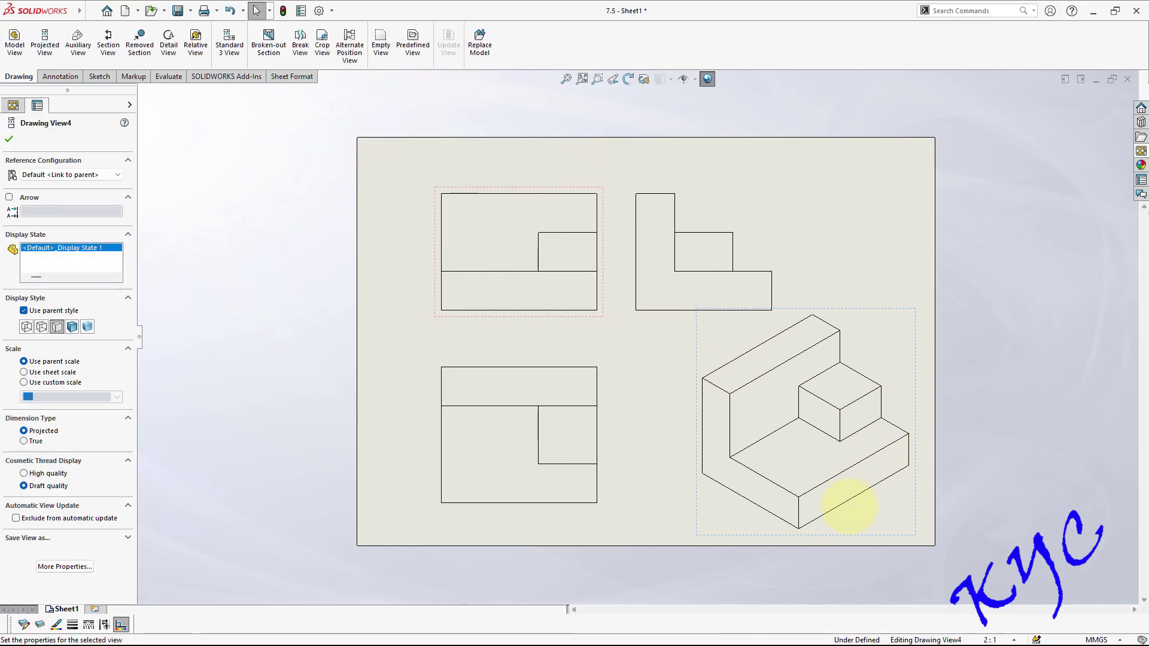
click(88, 327)
click(1032, 321)
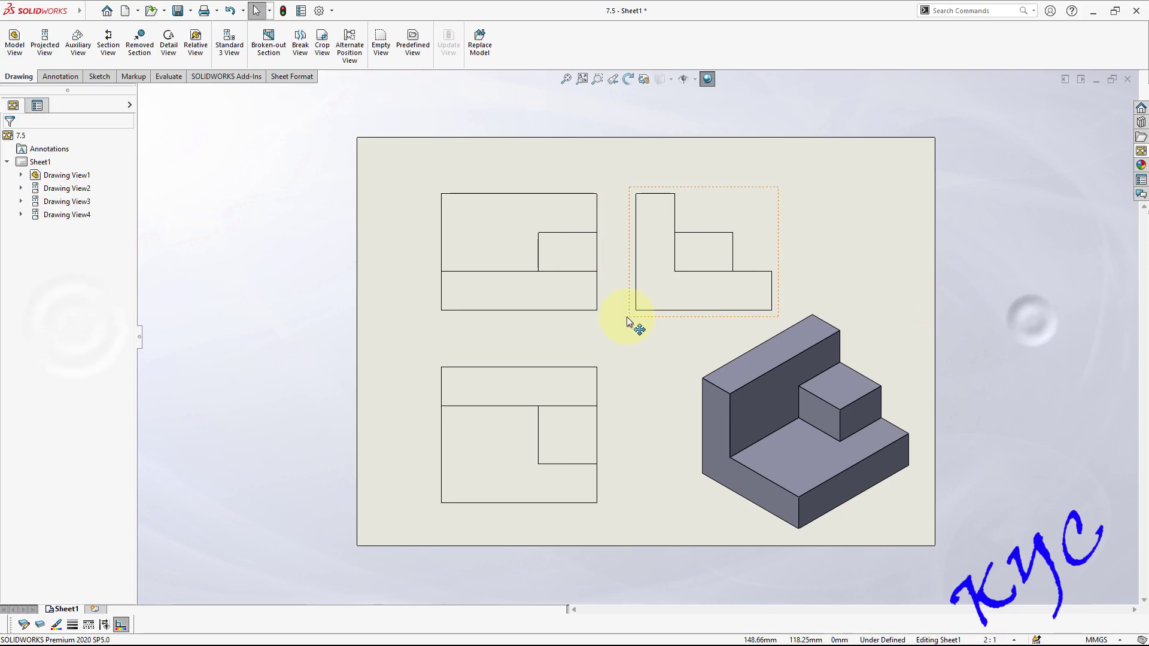
click(584, 321)
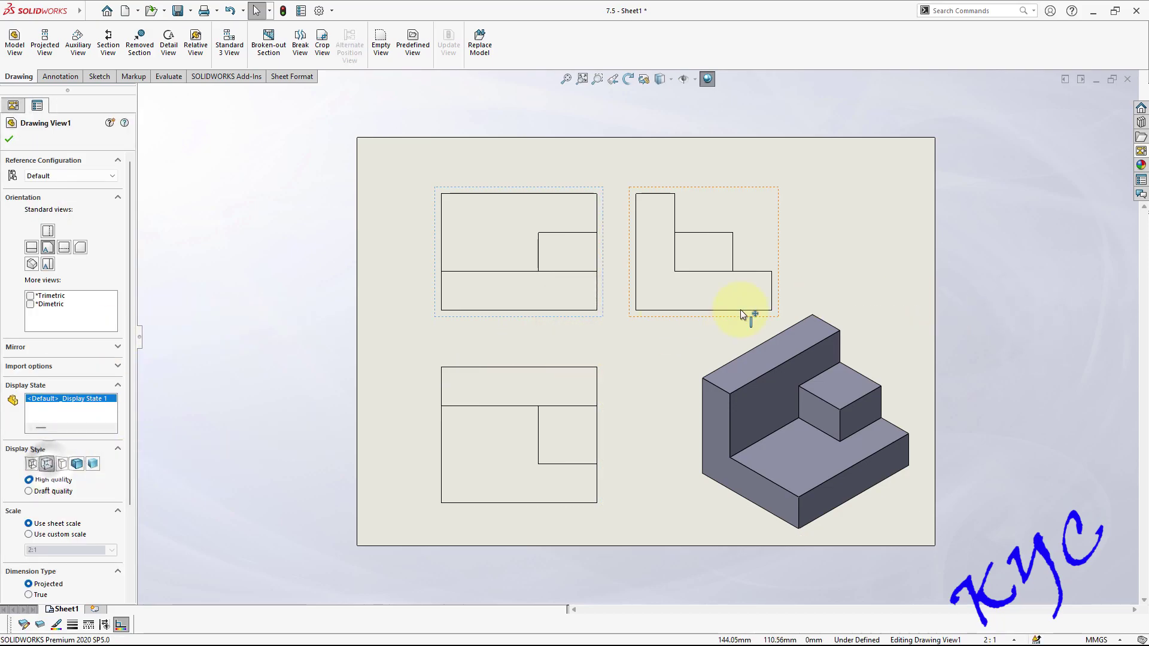
click(980, 280)
key(f)
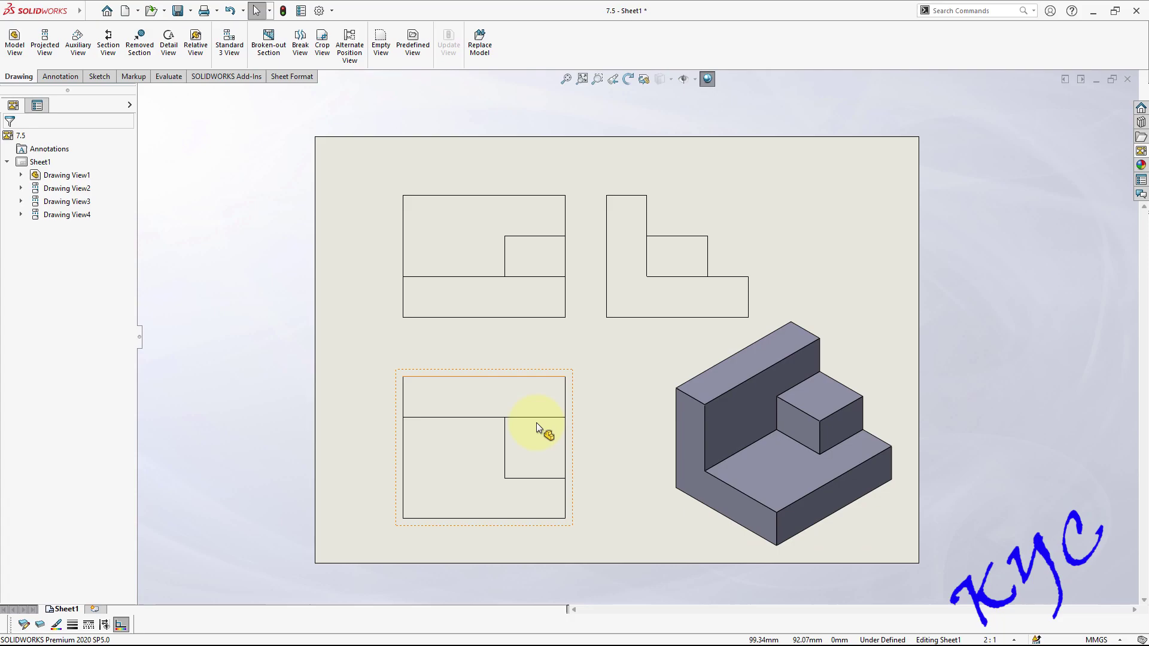
Dimension the upper-left view with its 30 height and 40 width
click(60, 77)
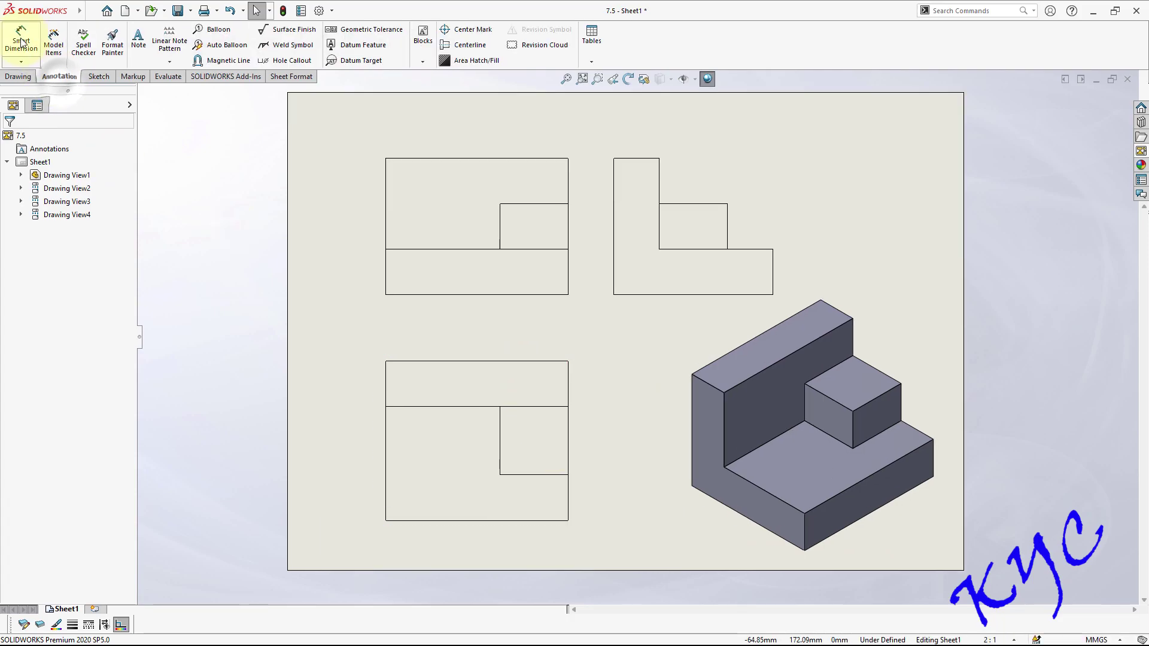
click(21, 42)
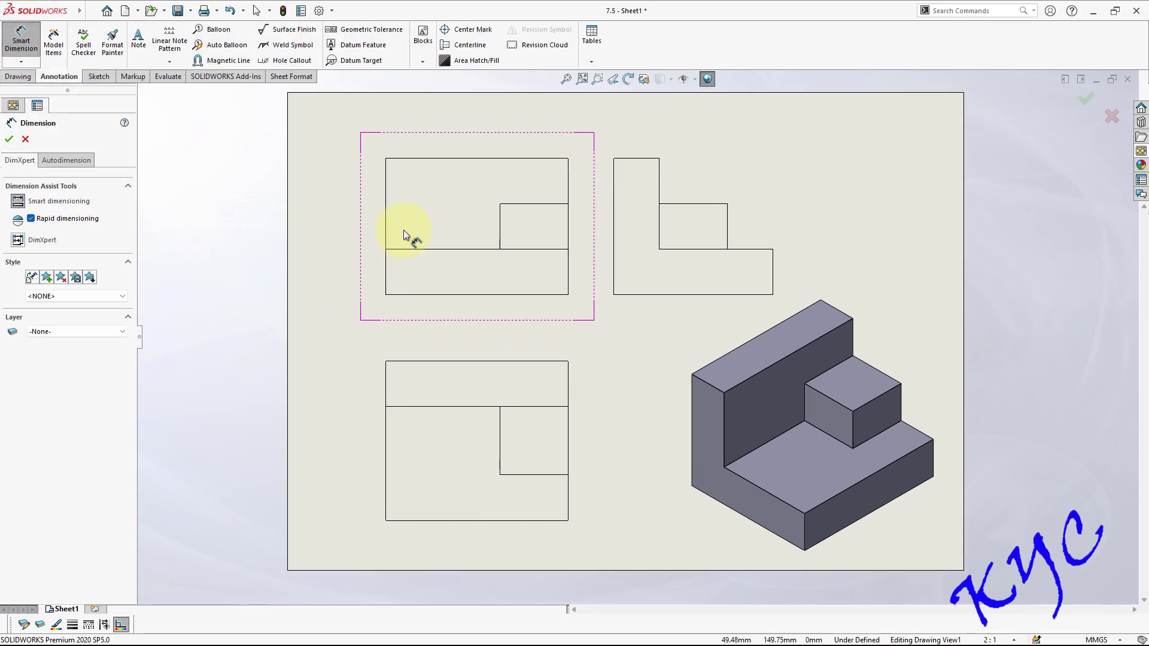
click(386, 224)
click(339, 221)
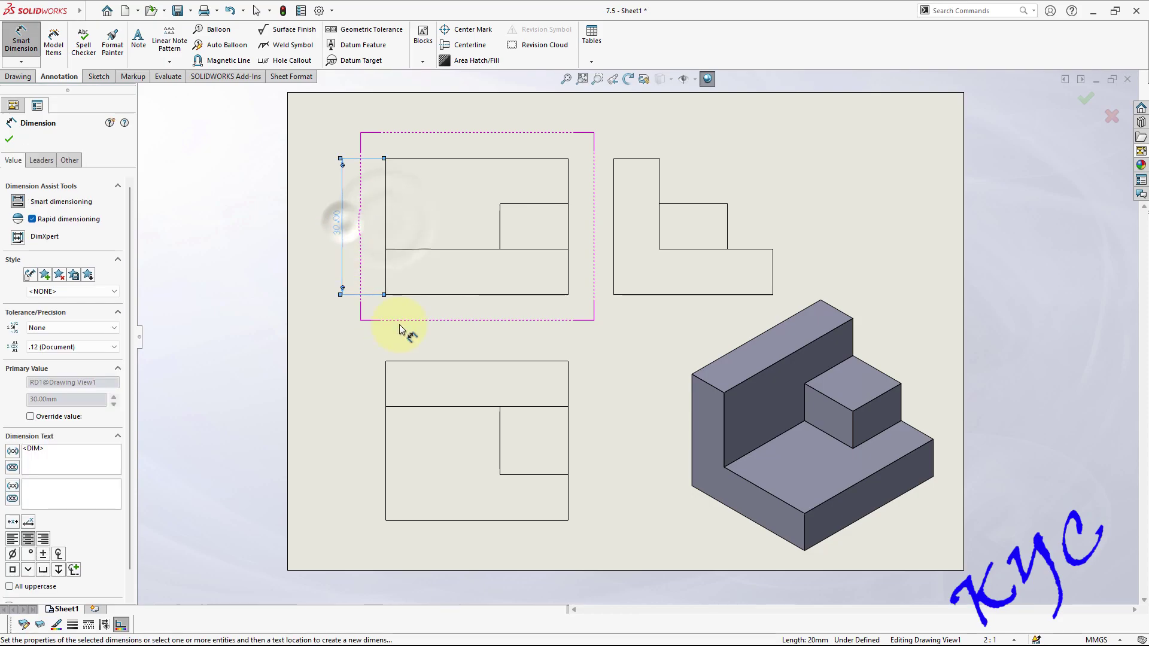
click(470, 295)
click(484, 334)
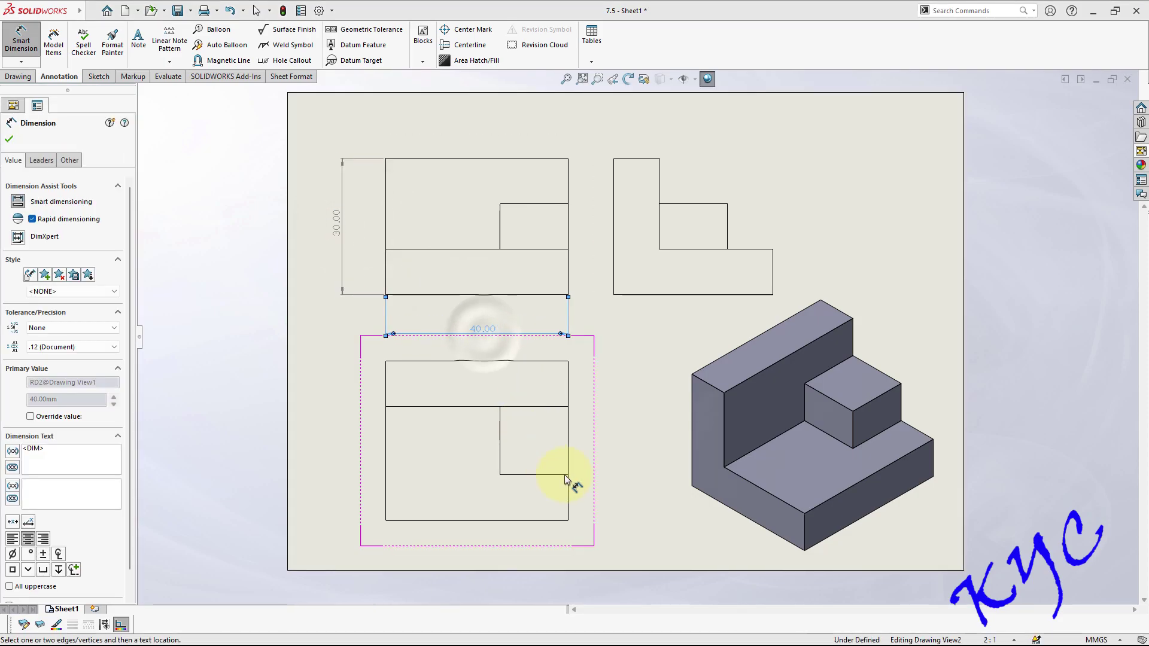
Add the 35 height dimension to the lower-left view
scroll(593, 356, up, 2)
scroll(592, 356, down, 2)
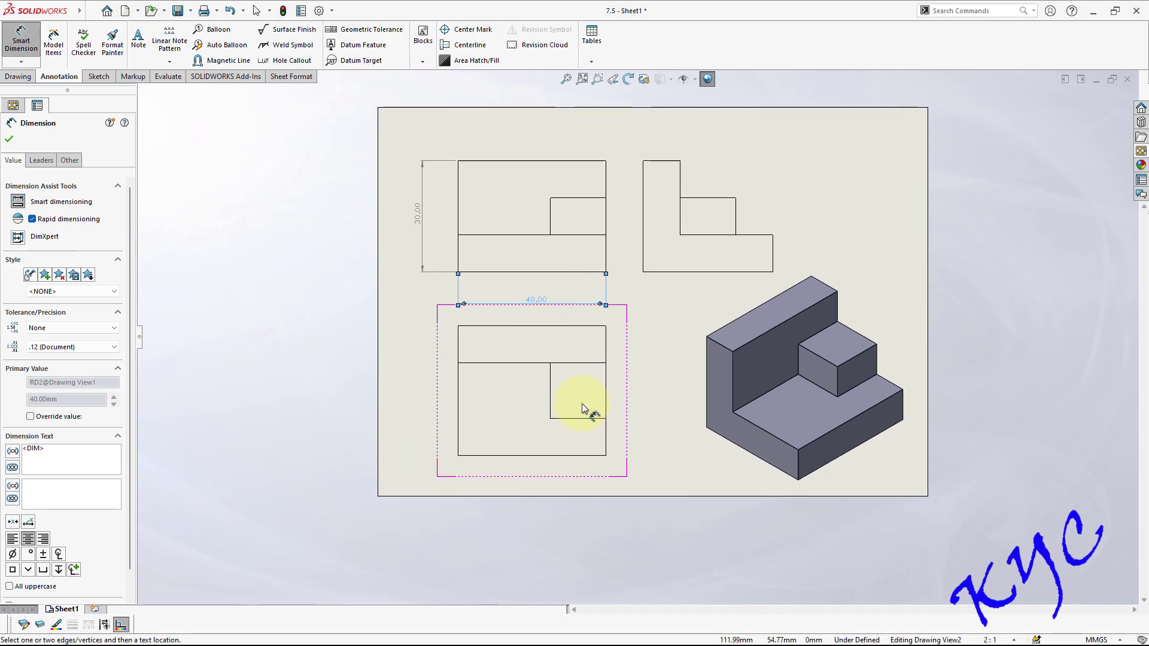
click(460, 392)
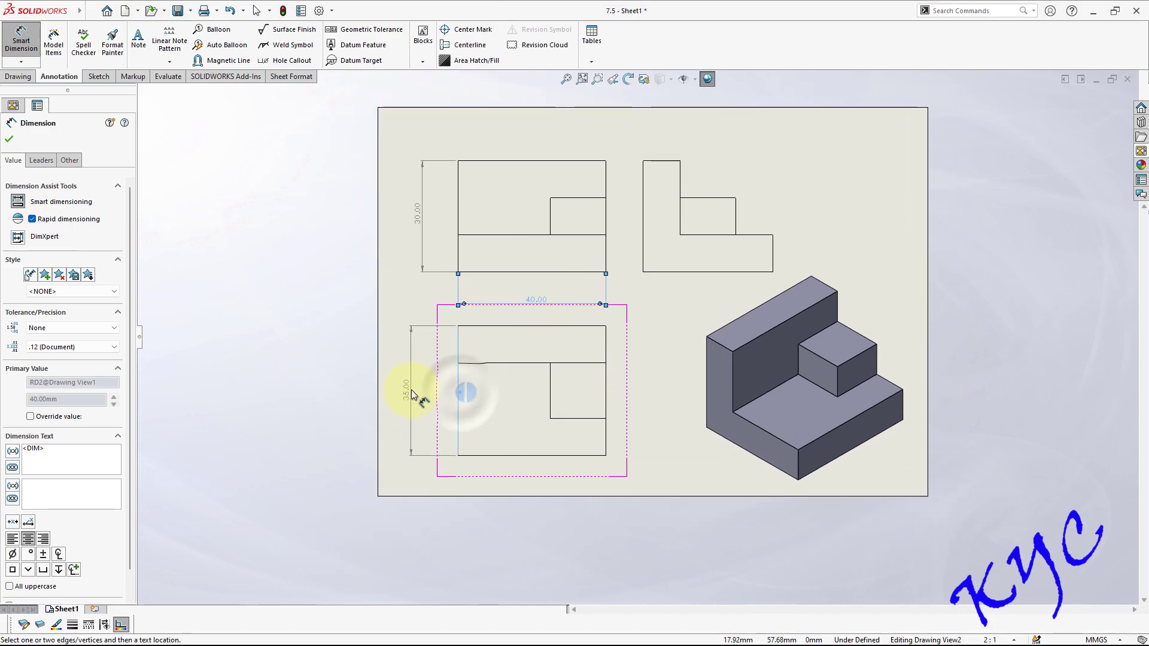
click(410, 389)
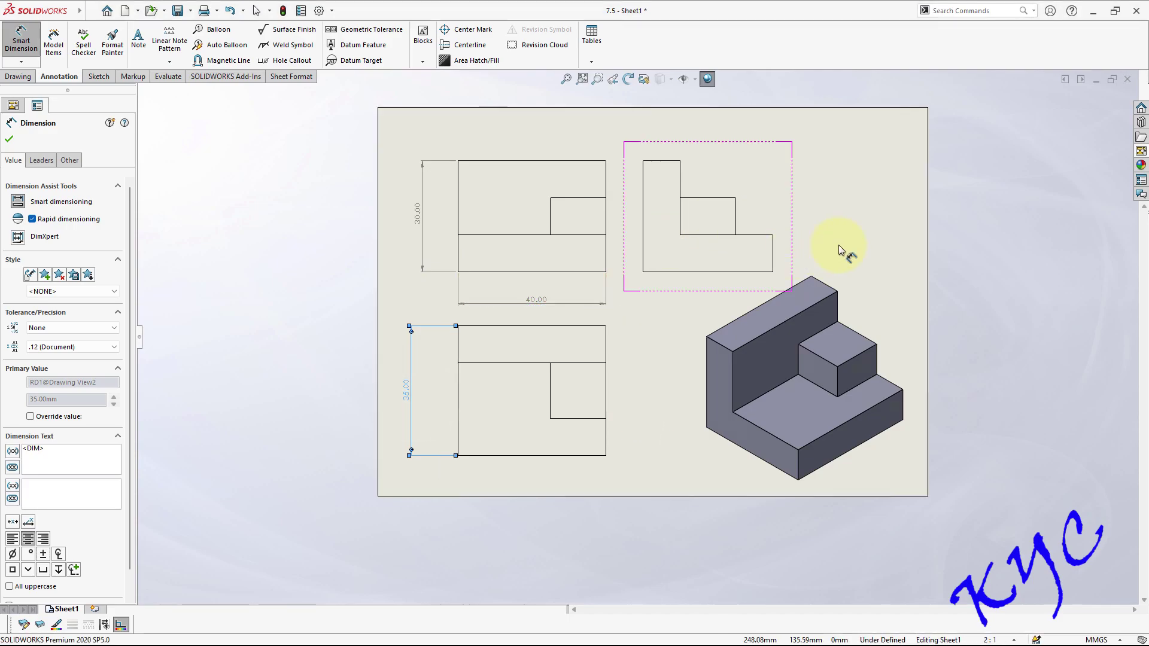
scroll(790, 227, up, 2)
scroll(752, 225, down, 1)
scroll(691, 314, down, 1)
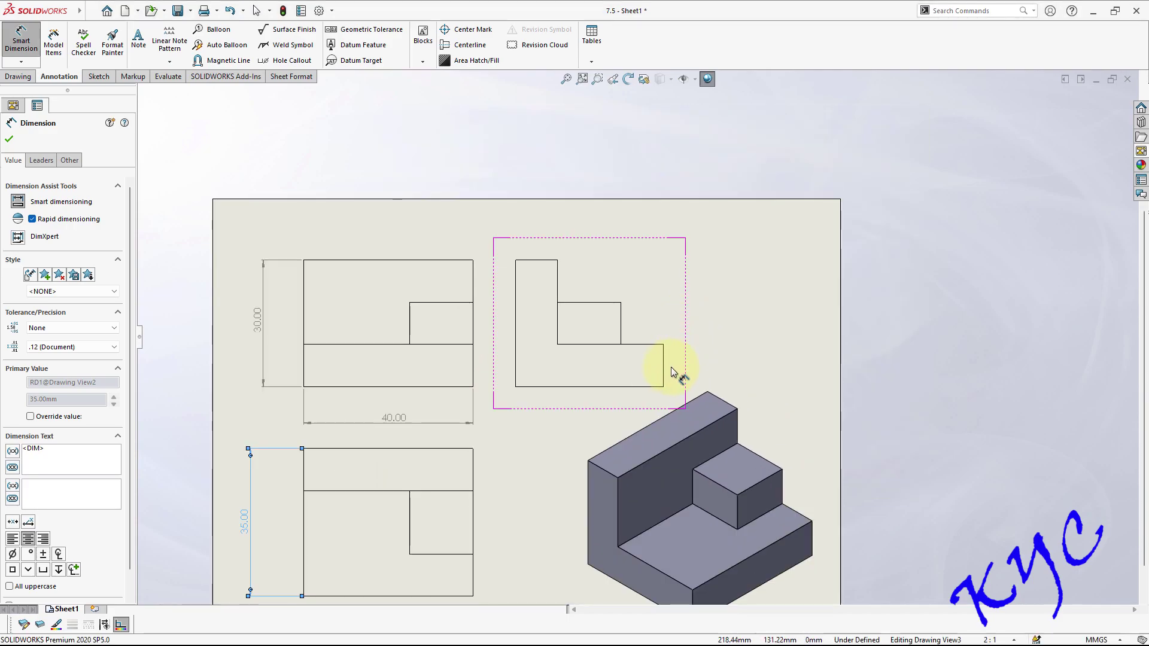
Dimension the upper-right side view with three 10 step heights and a 10 width
click(663, 369)
click(706, 364)
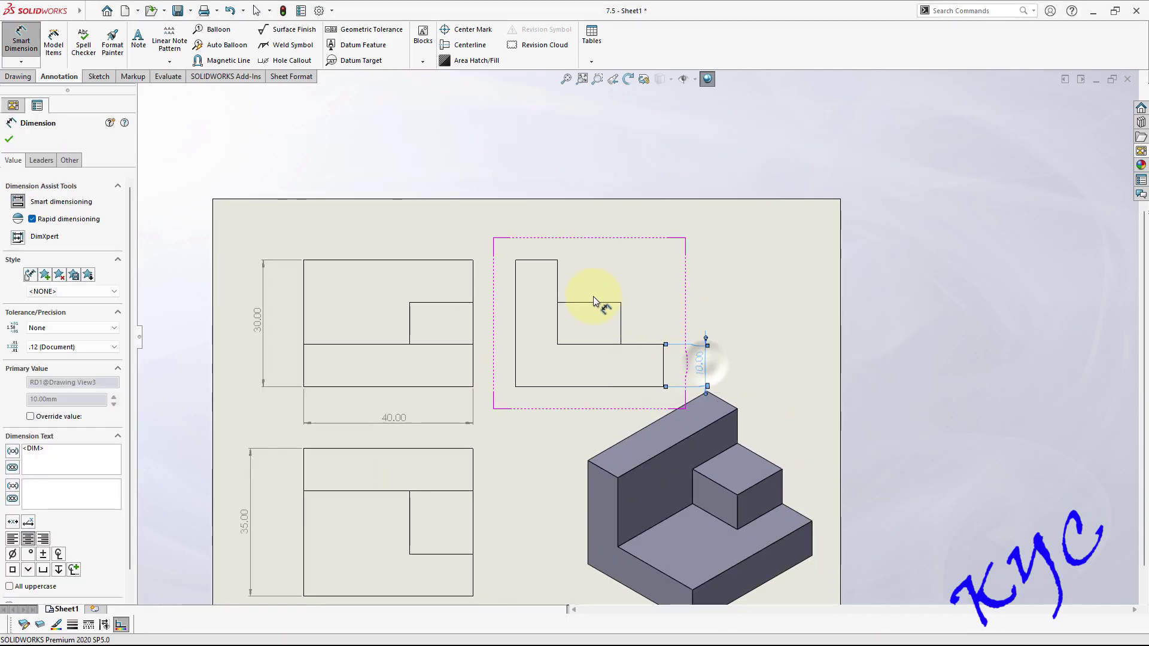
click(621, 316)
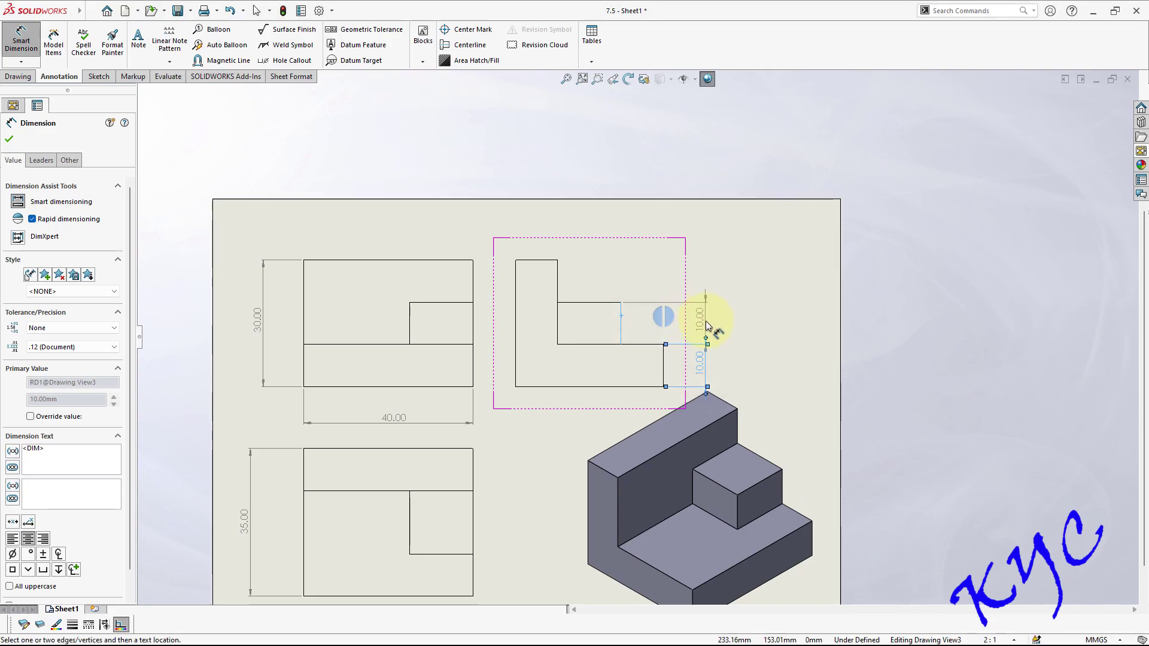
click(707, 319)
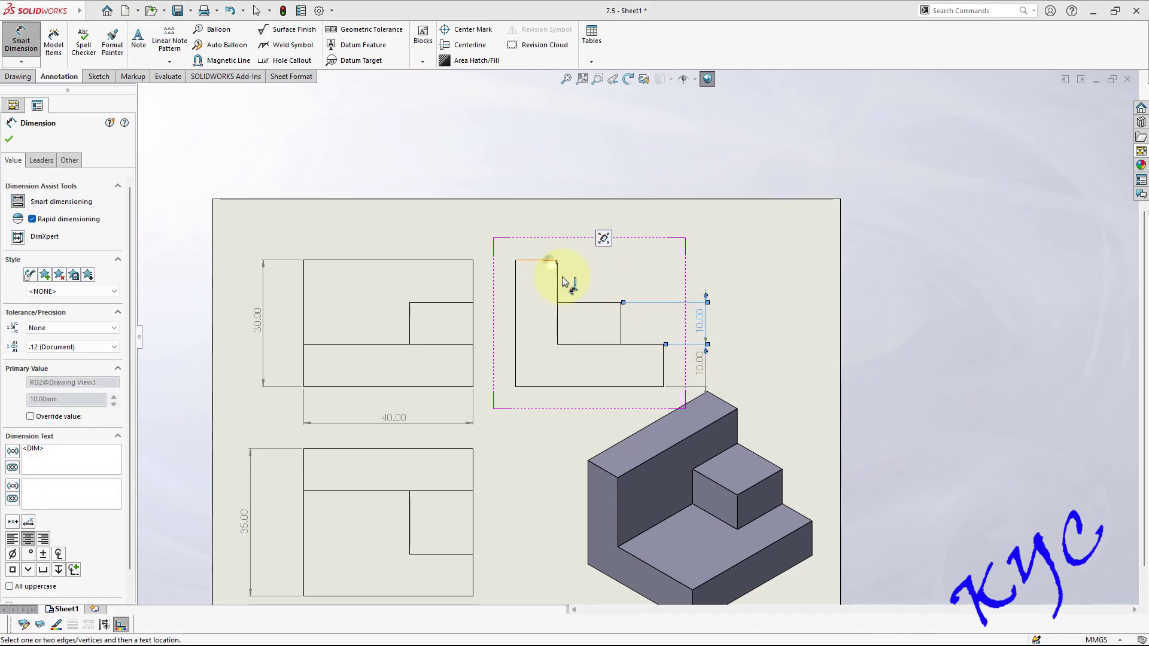
click(550, 262)
click(576, 301)
click(696, 279)
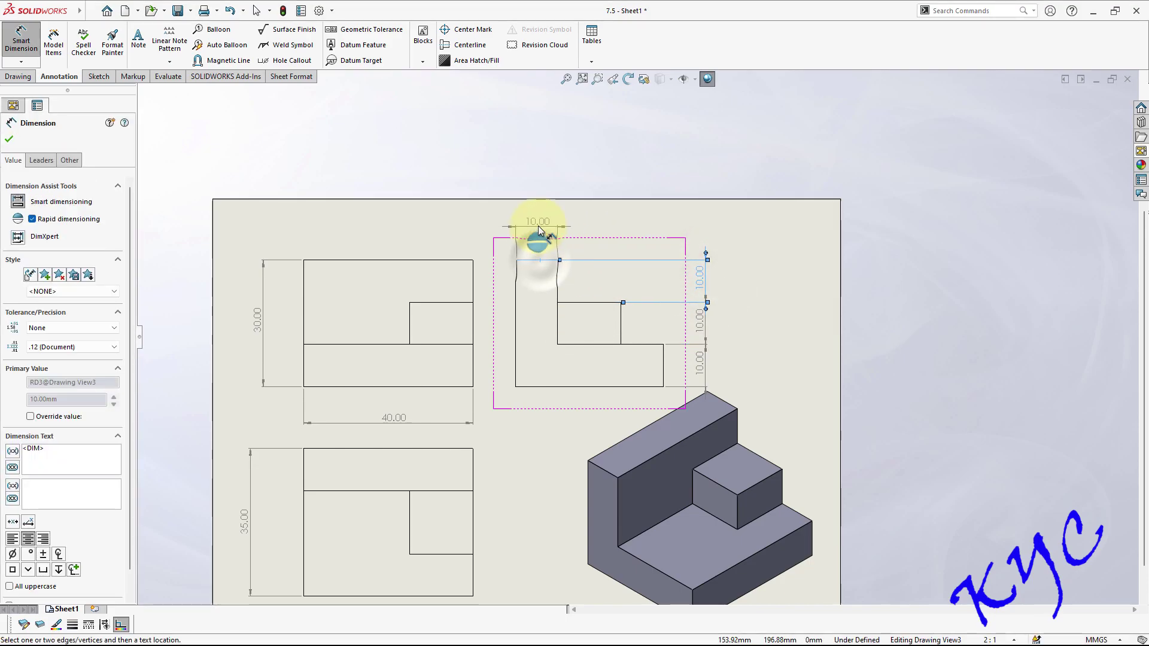
click(537, 224)
key(Escape)
Shift the shaded isometric view slightly left and down on the sheet
scroll(719, 461, up, 3)
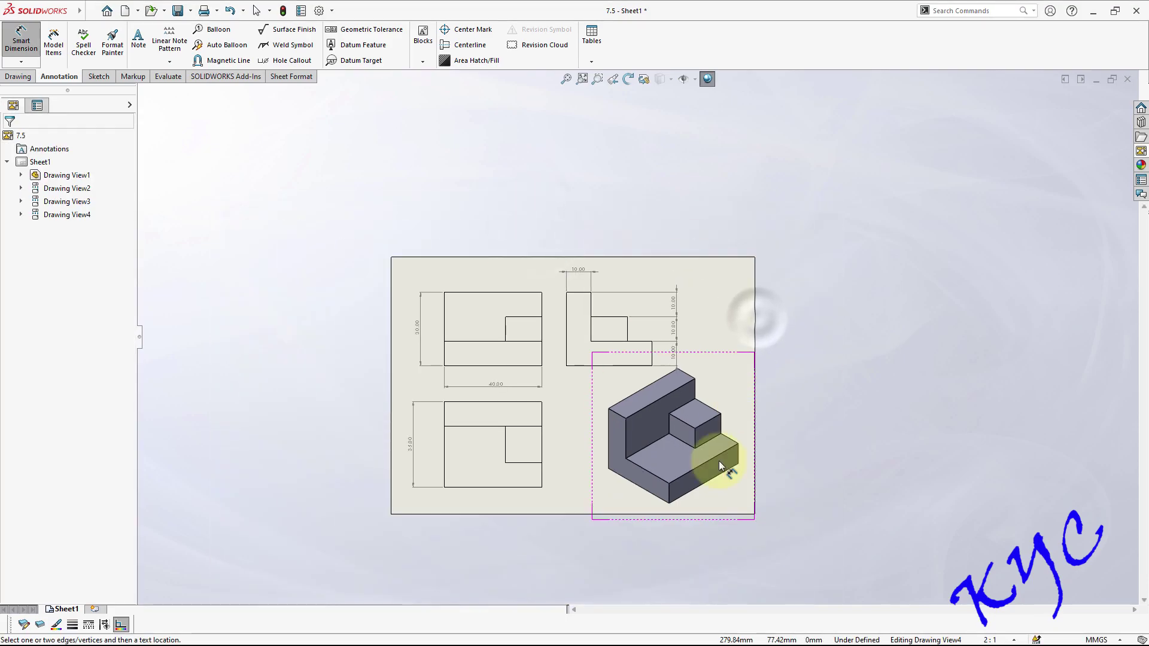
scroll(708, 461, down, 3)
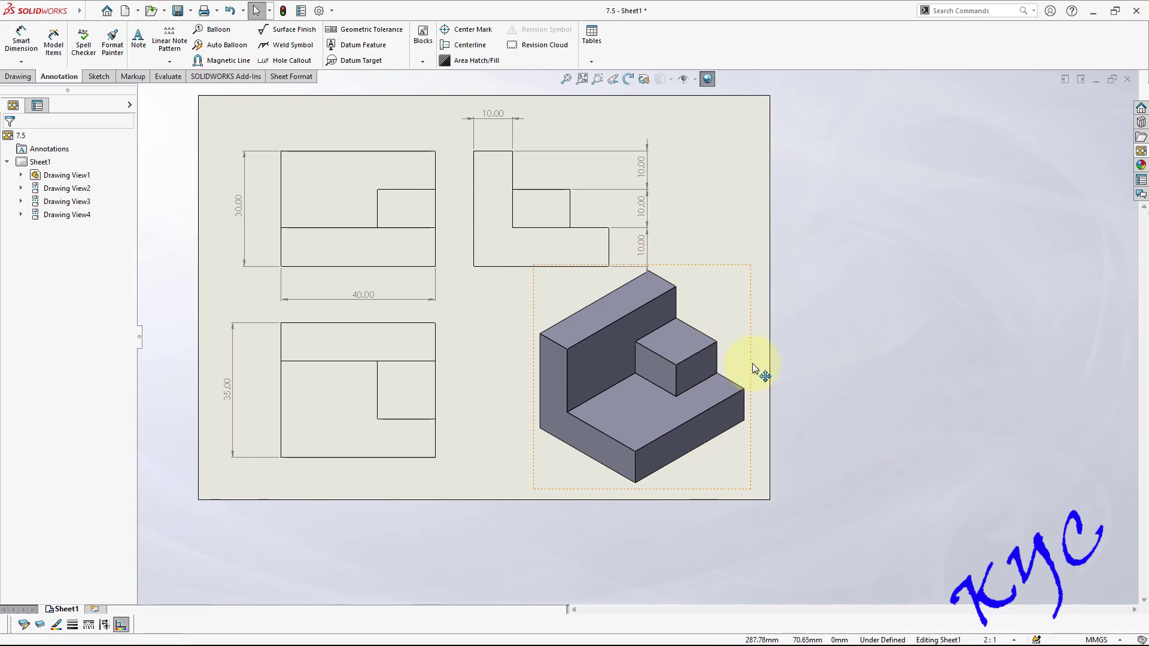
drag(752, 362, 716, 371)
click(802, 372)
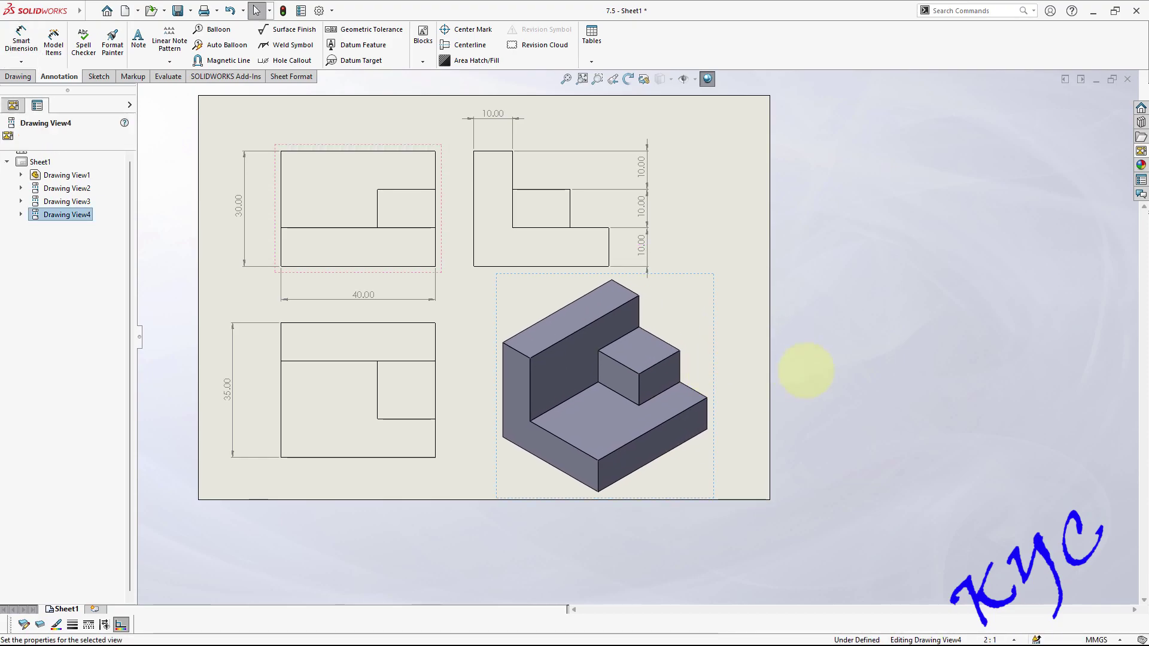
scroll(449, 289, up, 2)
scroll(438, 269, down, 2)
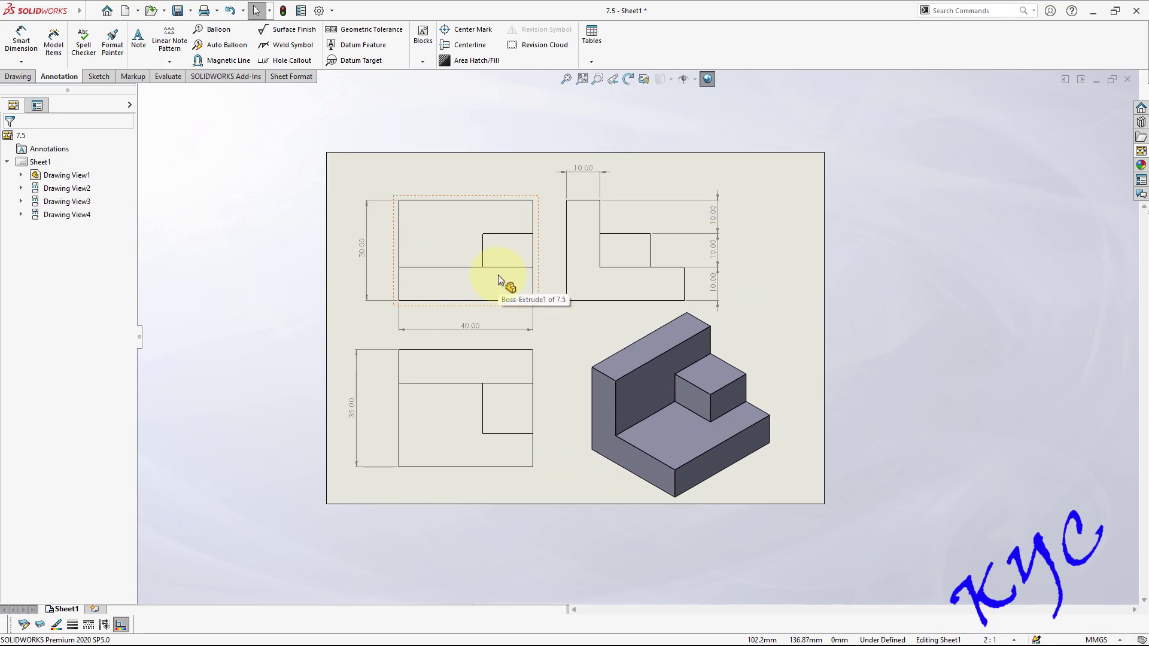
scroll(583, 258, up, 2)
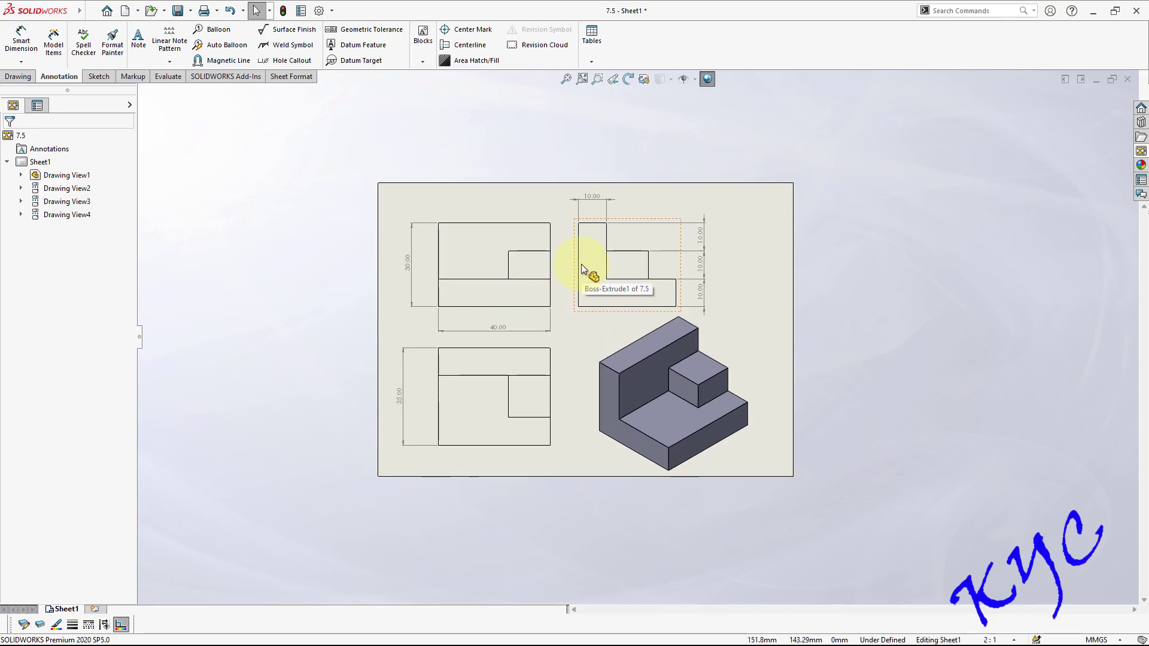
scroll(734, 264, down, 1)
Set the document's dimension trailing zeroes option to Remove
click(319, 10)
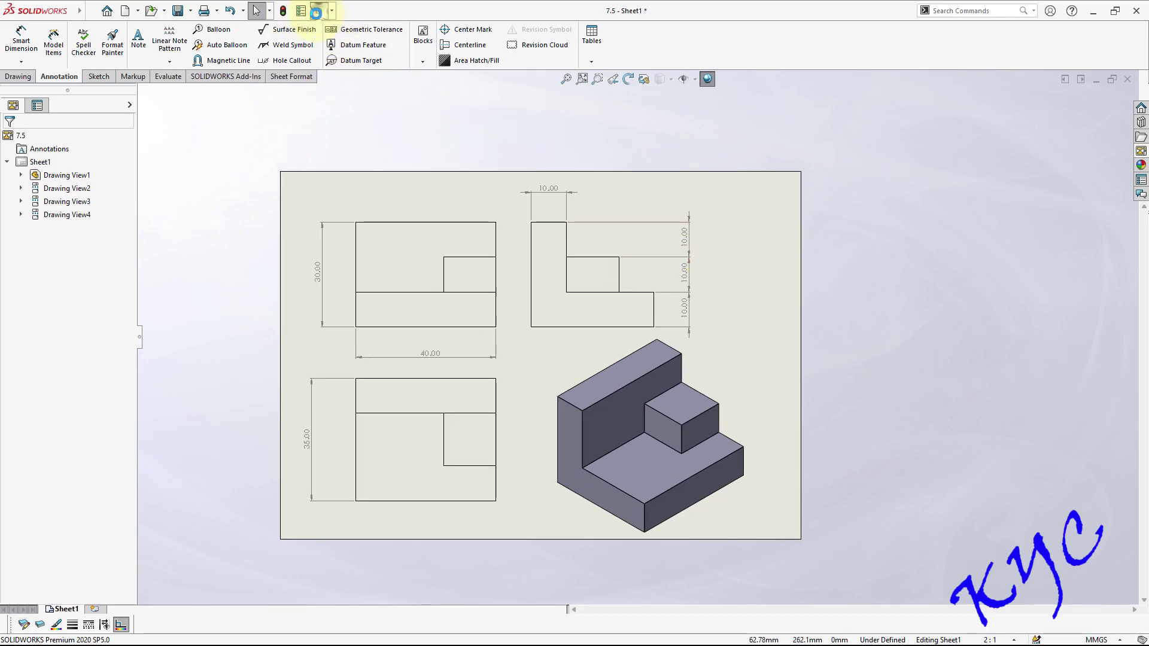
click(246, 31)
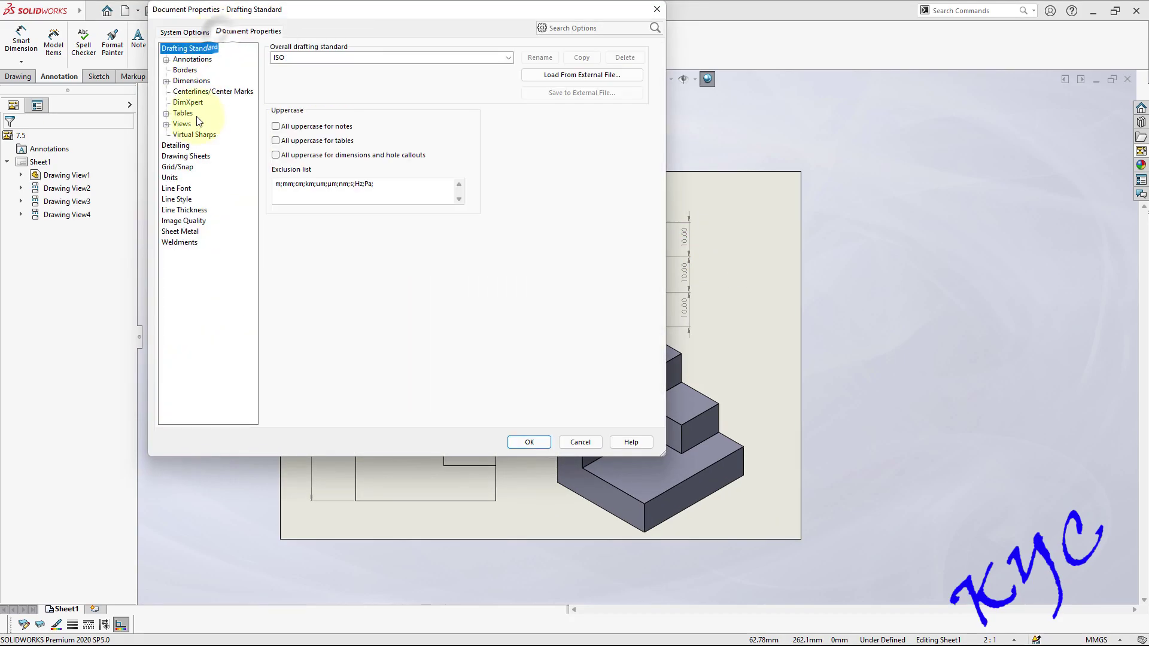
click(182, 147)
click(191, 80)
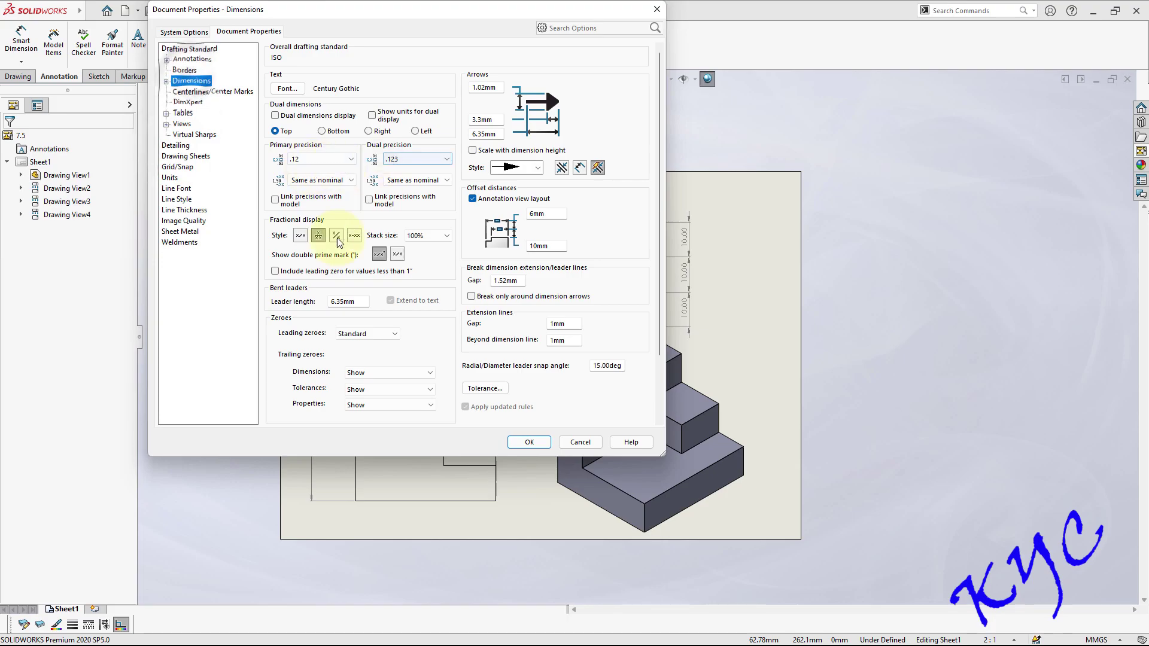
click(359, 373)
click(359, 390)
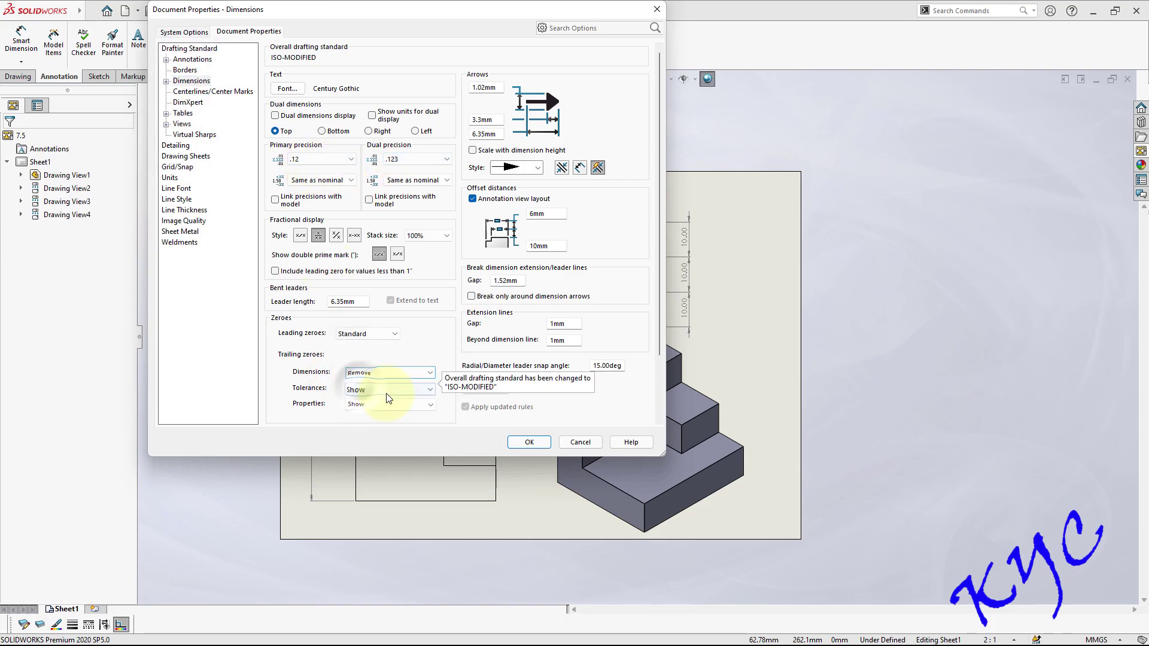
click(529, 442)
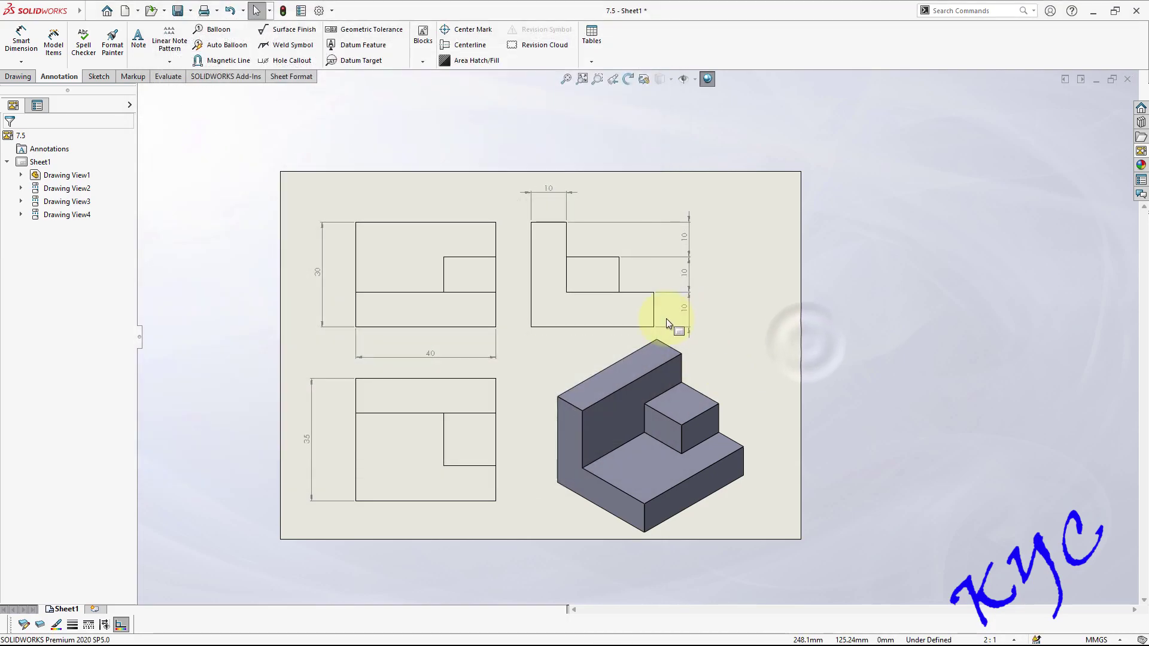
scroll(569, 311, up, 2)
scroll(533, 307, down, 5)
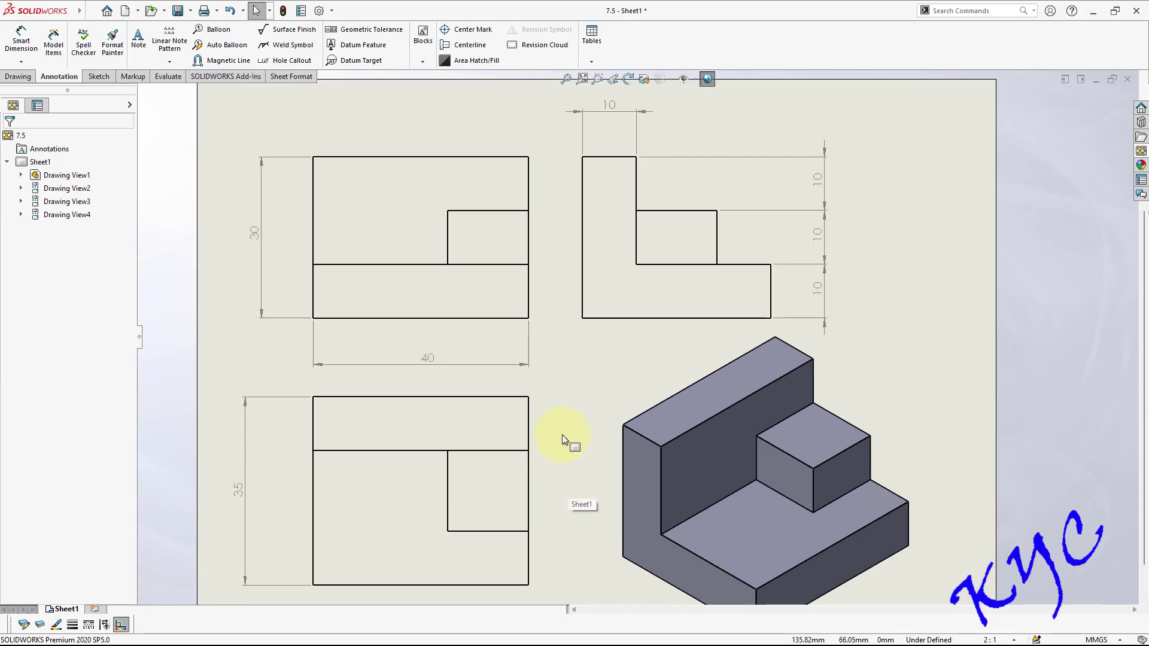